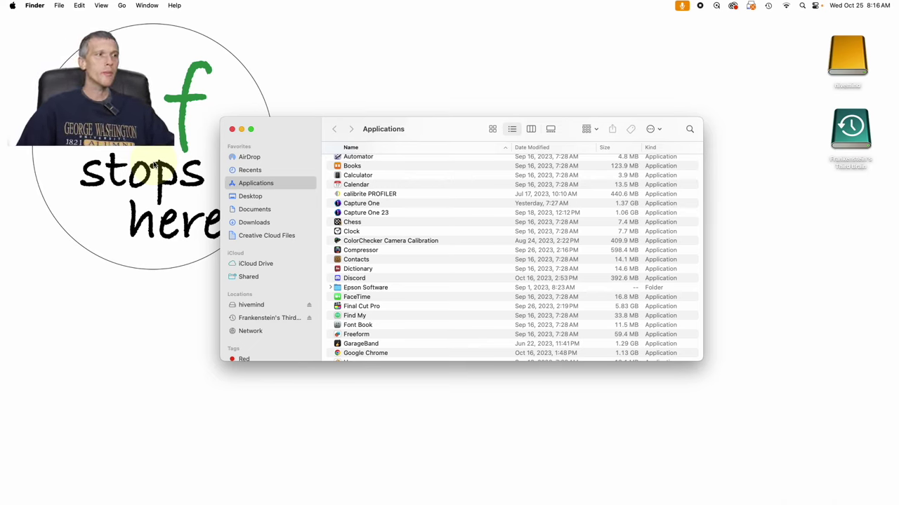
Select Capture One 23 in Finder's Applications list and close the Finder window.
{"action": "left_click", "coordinate": [424, 203]}
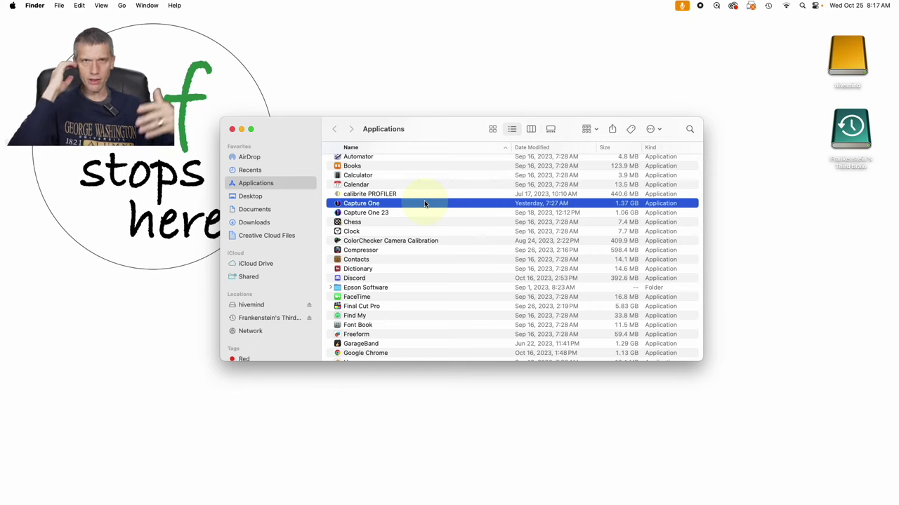
{"action": "key", "text": "Down"}
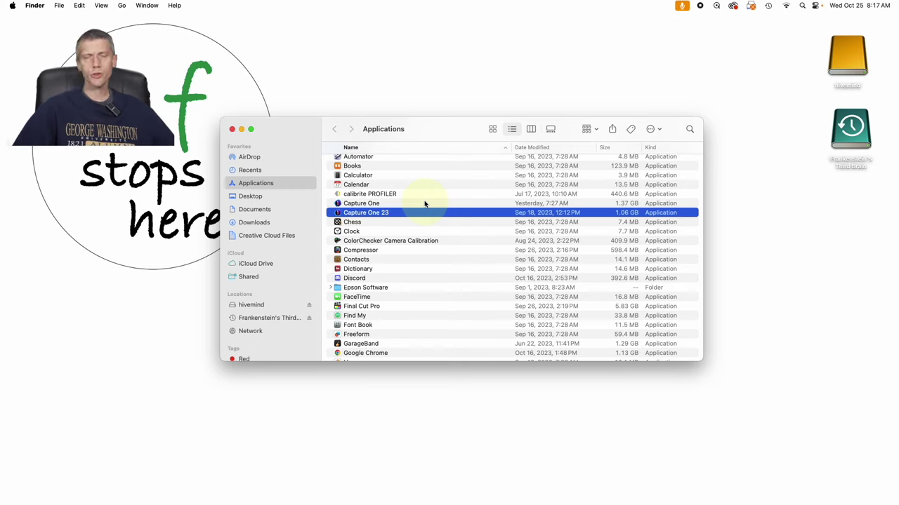
{"action": "left_click", "coordinate": [233, 129]}
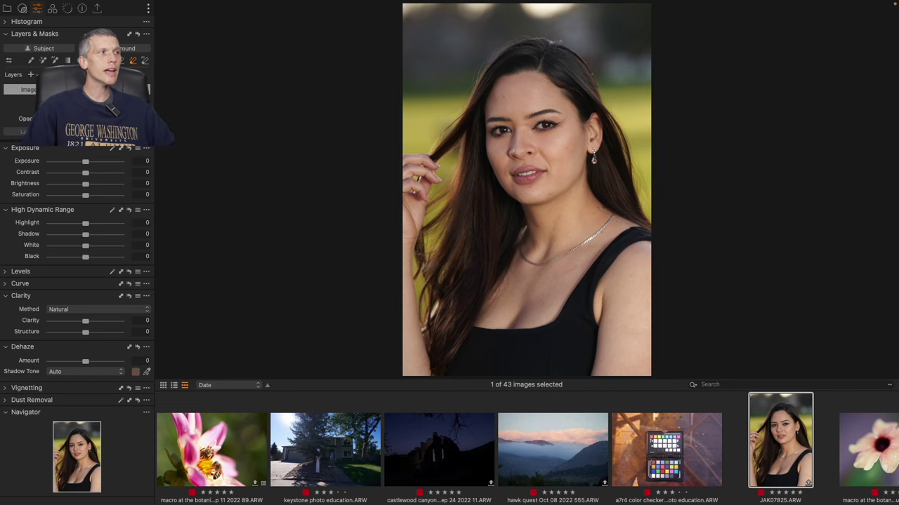
Detach Layers & Masks into a floating panel, enlarged and placed beside the portrait.
{"action": "left_click_drag", "start_coordinate": [53, 34], "coordinate": [286, 119]}
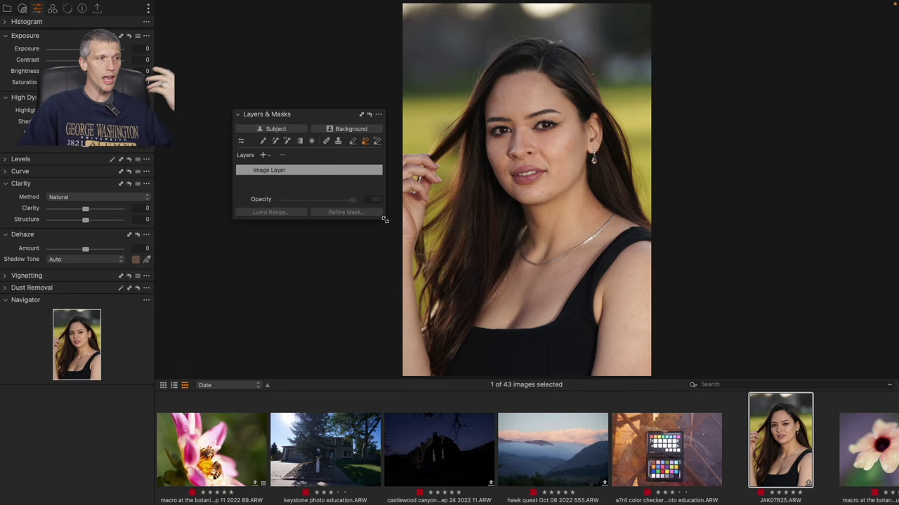
{"action": "left_click_drag", "start_coordinate": [384, 219], "coordinate": [404, 275]}
{"action": "left_click_drag", "start_coordinate": [339, 116], "coordinate": [309, 84]}
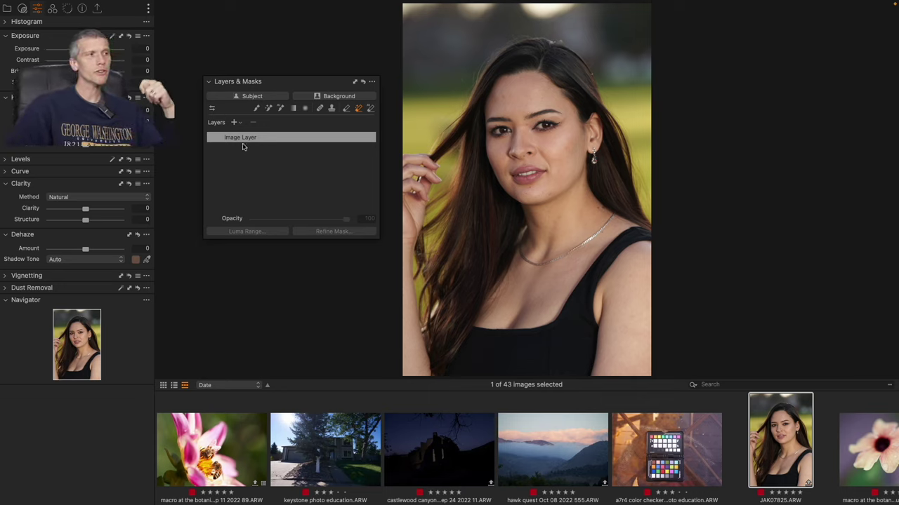
{"action": "scroll", "coordinate": [760, 455], "scroll_direction": "right", "scroll_amount": 2}
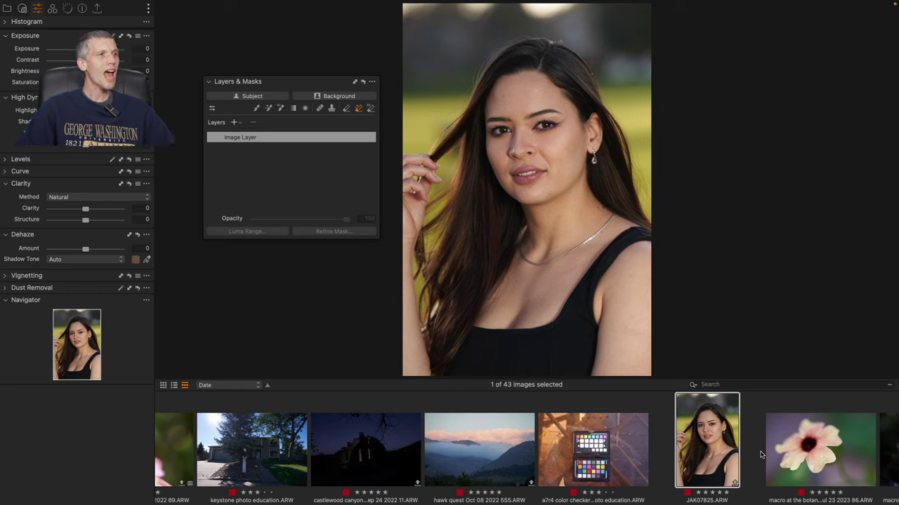
{"action": "left_click_drag", "start_coordinate": [304, 85], "coordinate": [312, 96]}
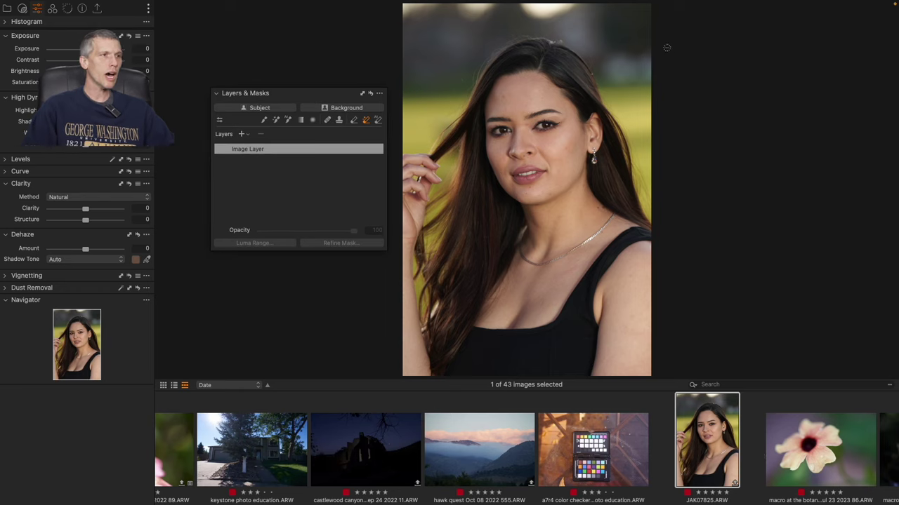
Create an AI Subject mask and extend it over the woman's whole body and hair.
{"action": "left_click", "coordinate": [261, 108]}
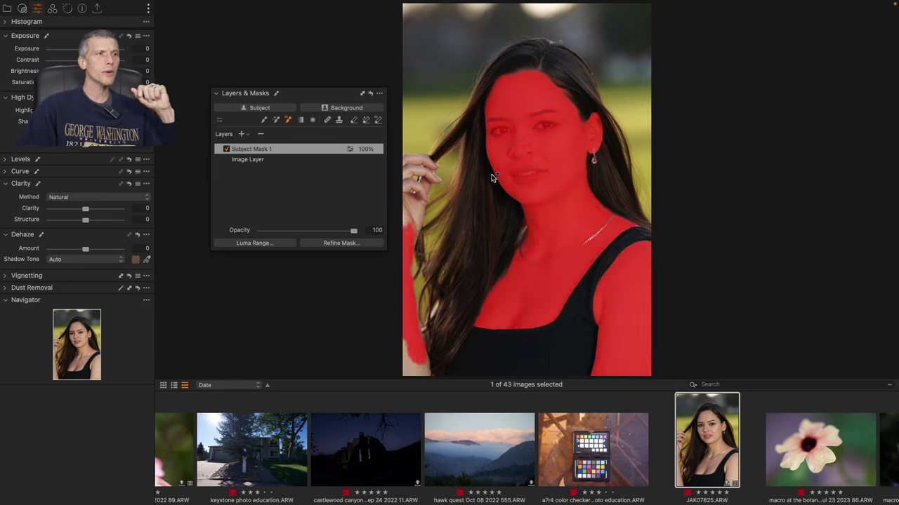
{"action": "left_click", "coordinate": [498, 195]}
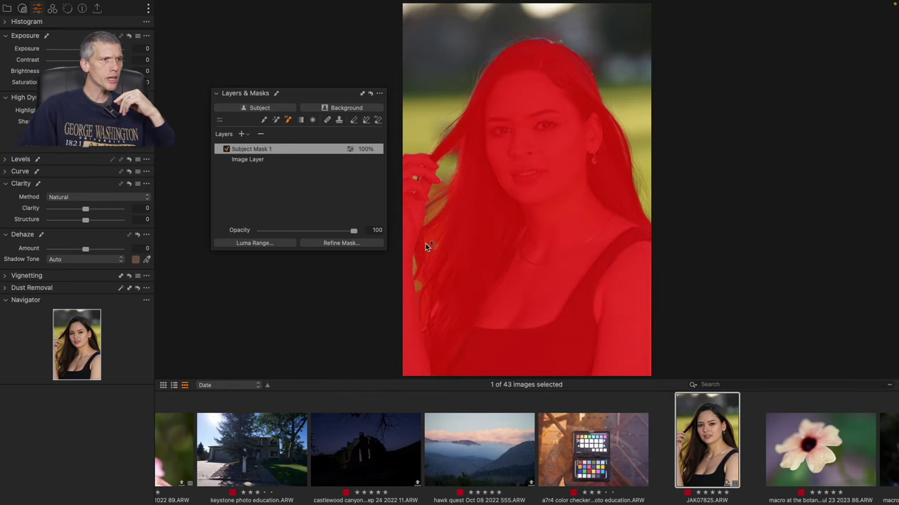
{"action": "key", "text": "super+plus"}
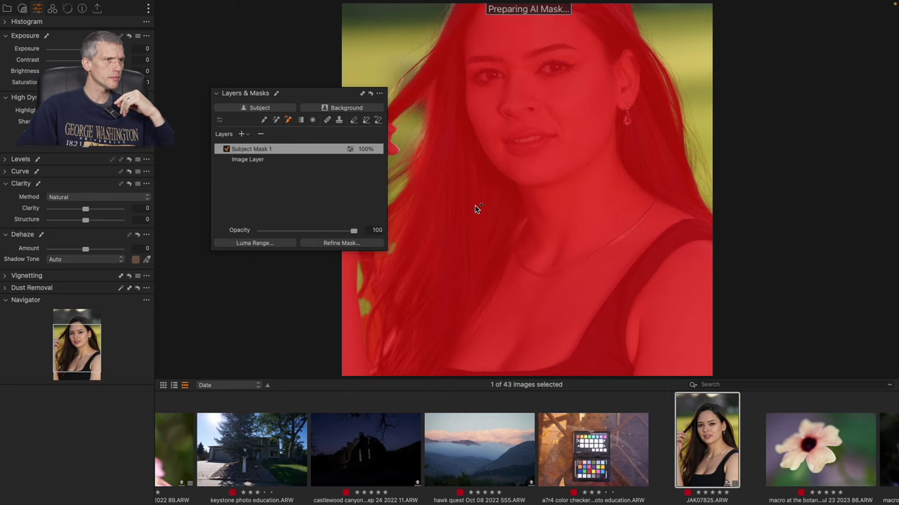
Zoom in on the hair by her shoulder and refine the mask there with the Magic Brush.
{"action": "key", "text": "super+plus"}
{"action": "key", "text": "super+plus"}
{"action": "left_click", "coordinate": [68, 351]}
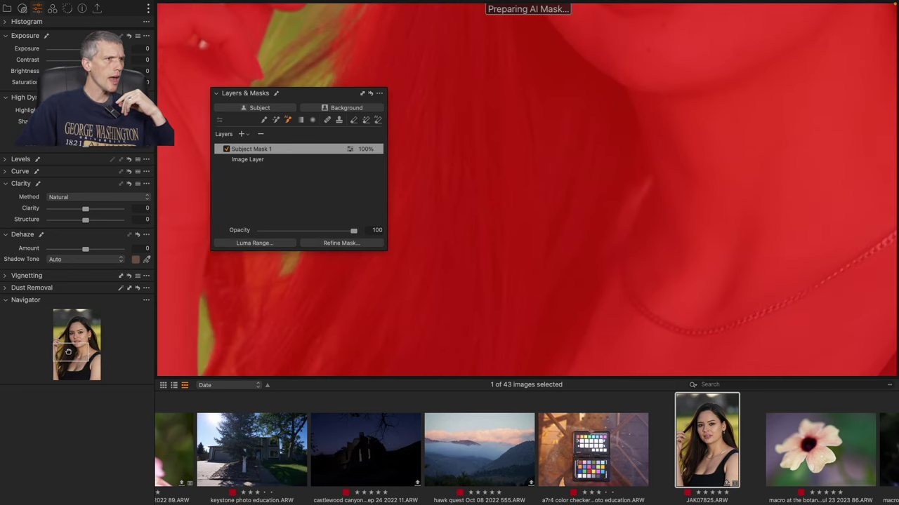
{"action": "left_click_drag", "start_coordinate": [312, 98], "coordinate": [642, 192]}
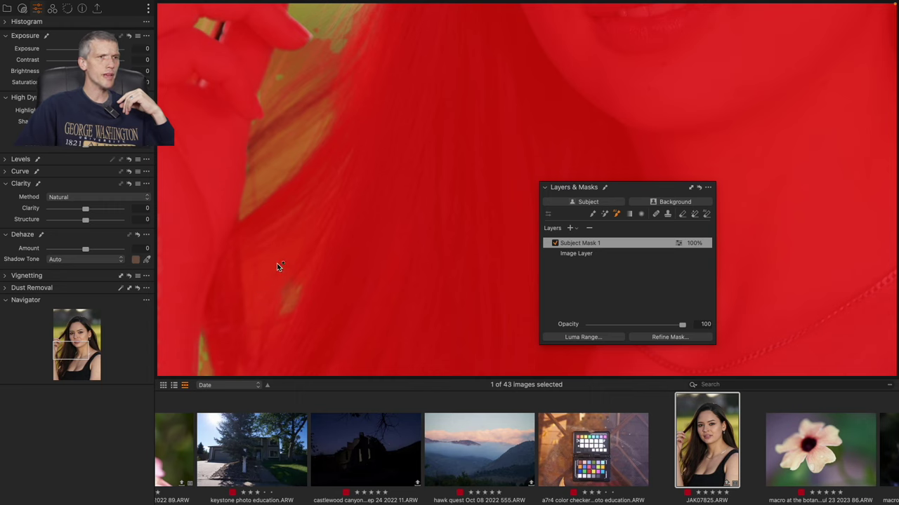
{"action": "right_click", "coordinate": [328, 201]}
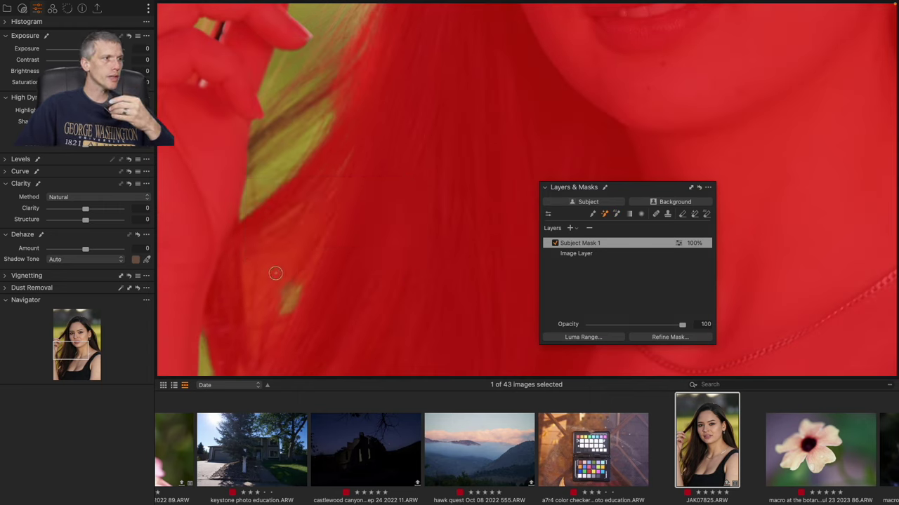
{"action": "left_click", "coordinate": [264, 270]}
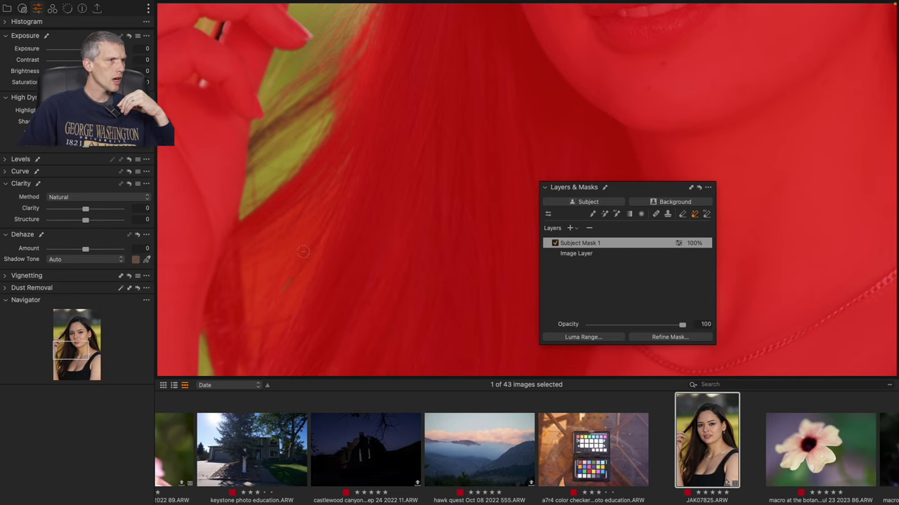
{"action": "left_click", "coordinate": [264, 275]}
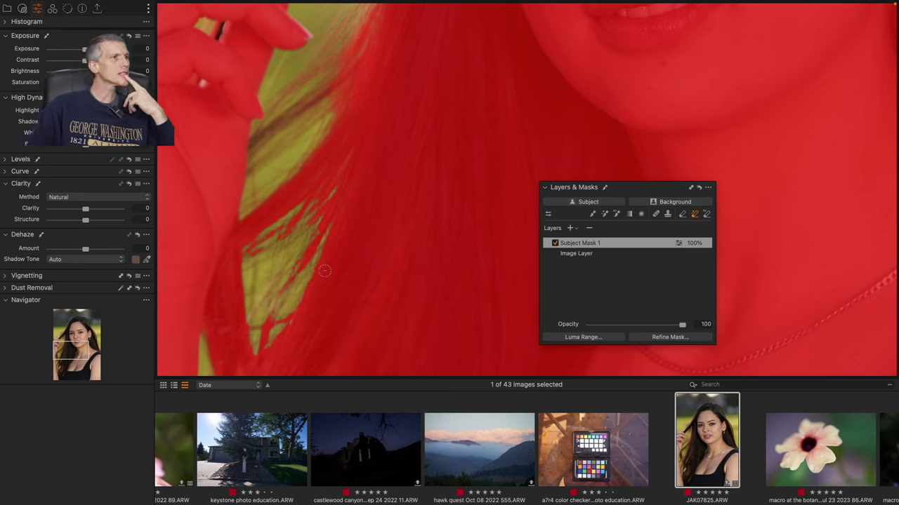
Paint the loose hair strands into the mask with a smaller Draw Mask brush, then fit the view.
{"action": "left_click", "coordinate": [593, 213]}
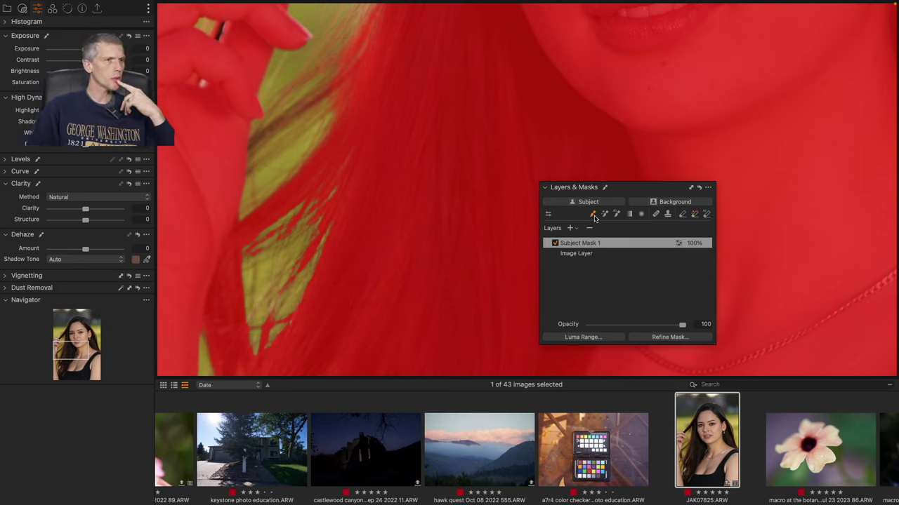
{"action": "right_click", "coordinate": [371, 109]}
{"action": "left_click_drag", "start_coordinate": [371, 106], "coordinate": [364, 105]}
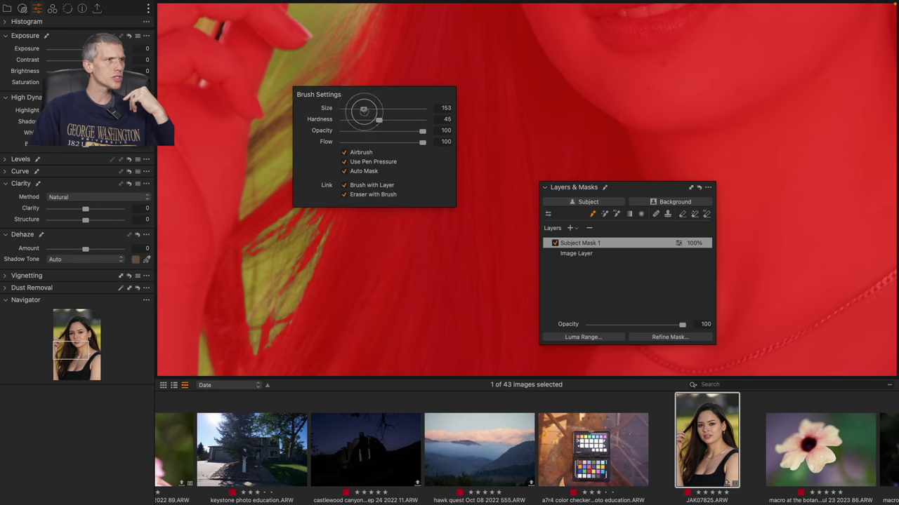
{"action": "mouse_move", "coordinate": [274, 155]}
{"action": "left_mouse_down"}
{"action": "mouse_move", "coordinate": [250, 150]}
{"action": "mouse_move", "coordinate": [358, 76]}
{"action": "left_mouse_up"}
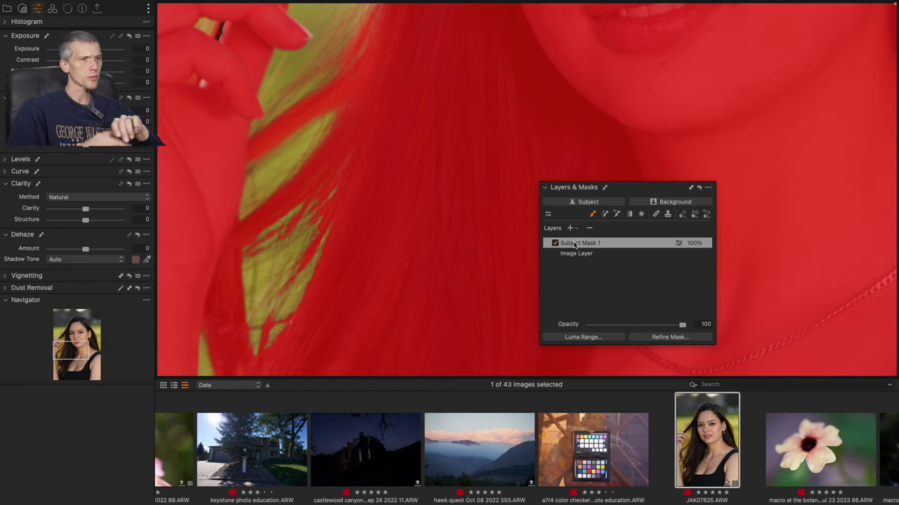
{"action": "right_click", "coordinate": [631, 159]}
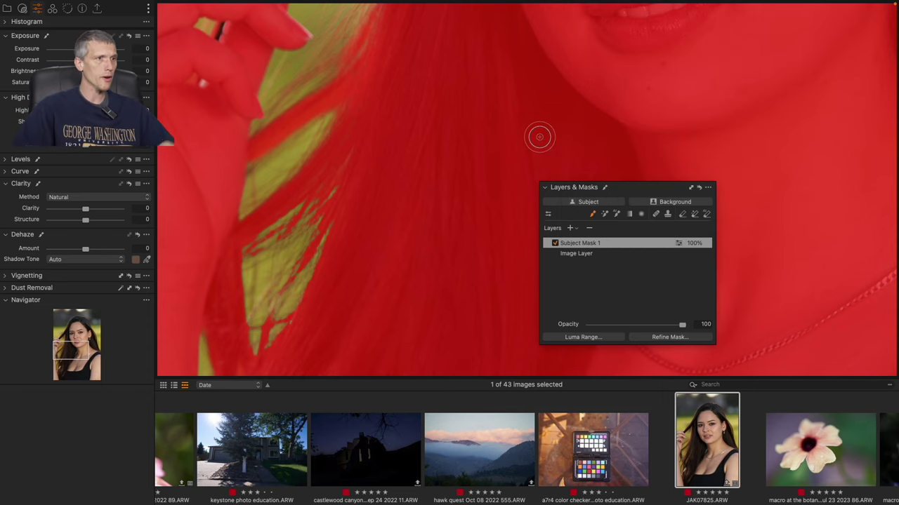
{"action": "key", "text": "super+0"}
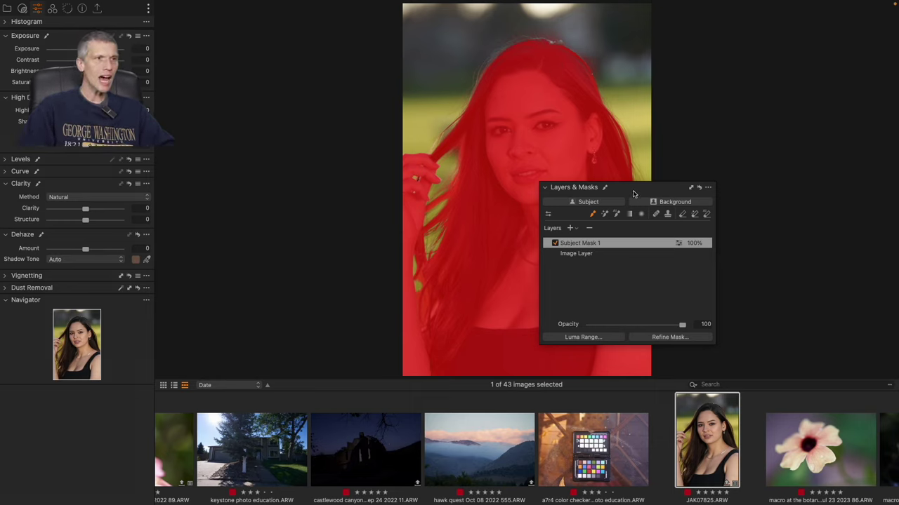
{"action": "left_click_drag", "start_coordinate": [634, 188], "coordinate": [758, 157]}
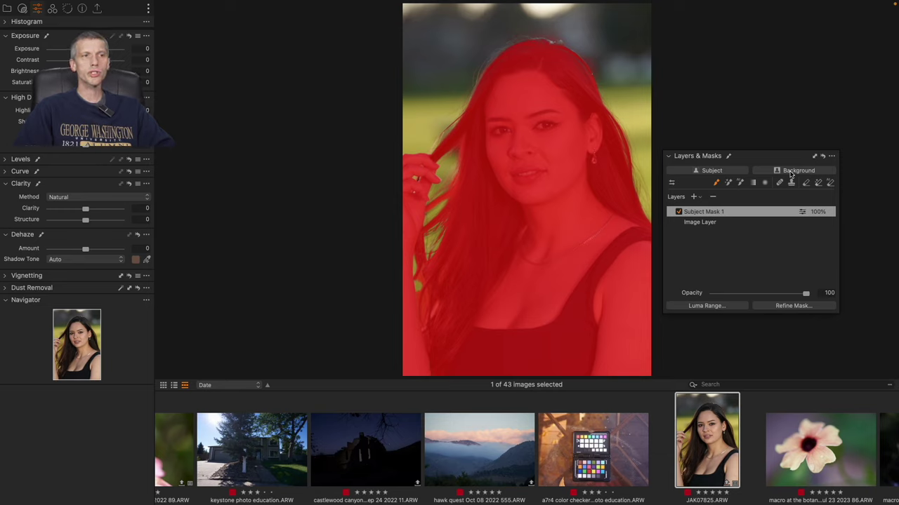
Duplicate Subject Mask 1 and invert the copy so it covers the background.
{"action": "right_click", "coordinate": [749, 215]}
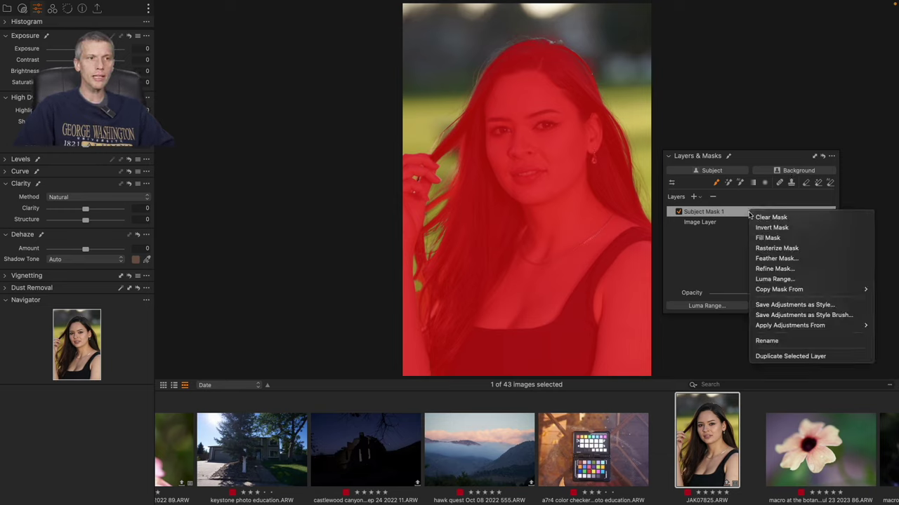
{"action": "left_click", "coordinate": [811, 356]}
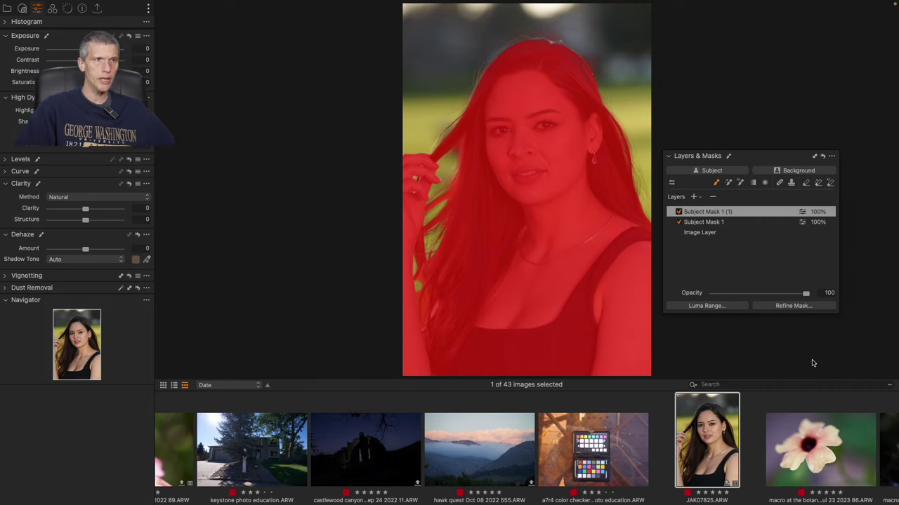
{"action": "right_click", "coordinate": [758, 214]}
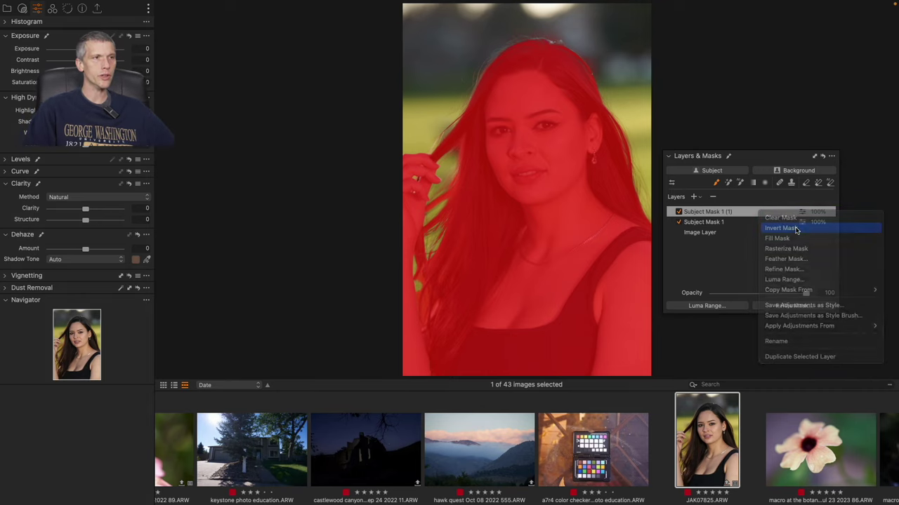
{"action": "left_click", "coordinate": [795, 230]}
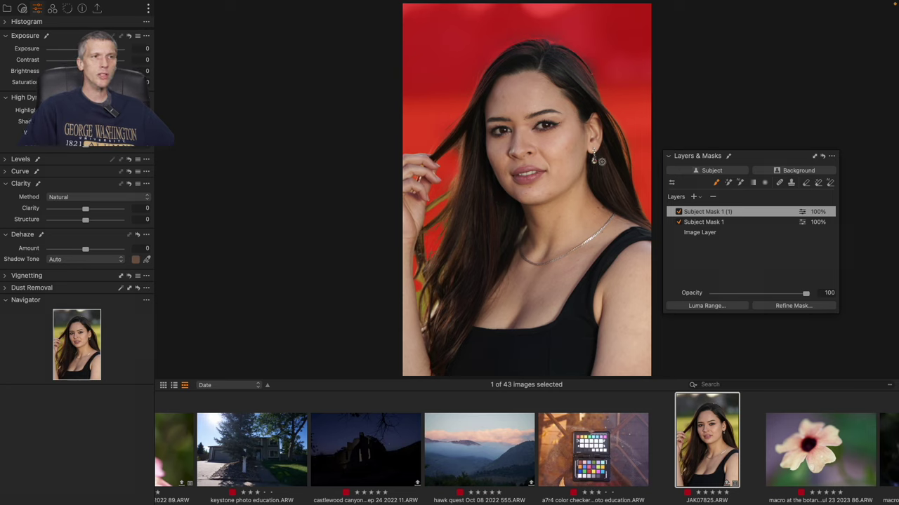
Rename the inverted copy layer to 'inverted'.
{"action": "right_click", "coordinate": [716, 215]}
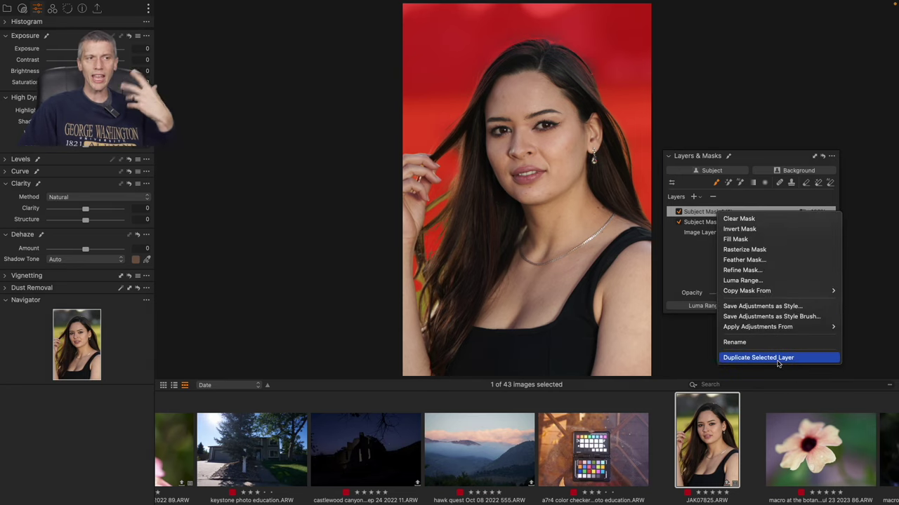
{"action": "left_click", "coordinate": [767, 342]}
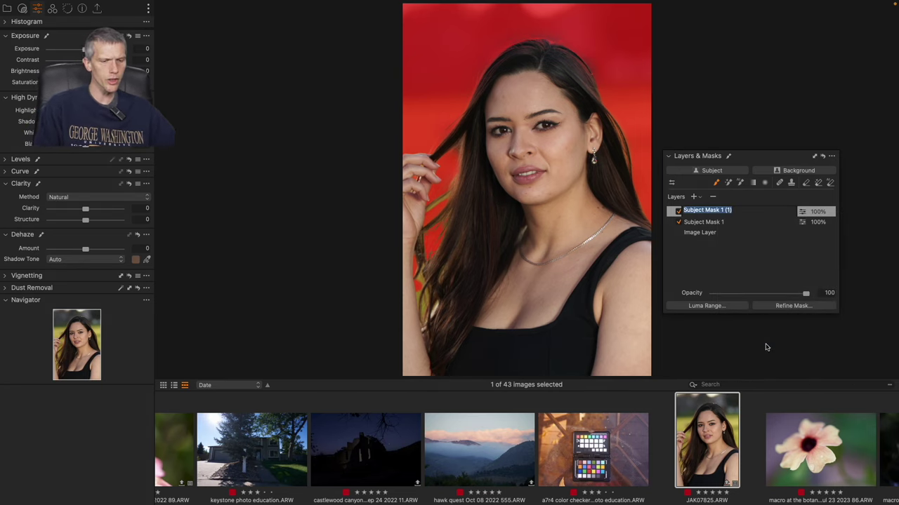
{"action": "type", "text": "inverted"}
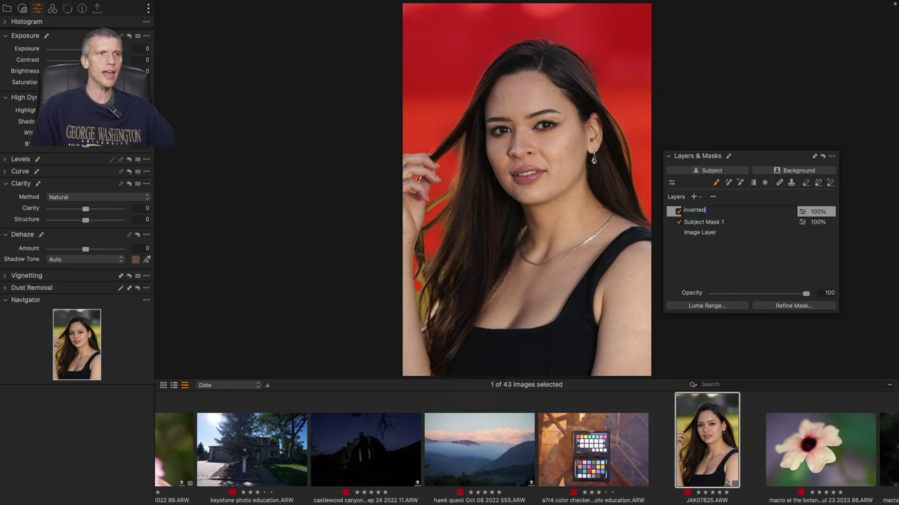
{"action": "key", "text": "Return"}
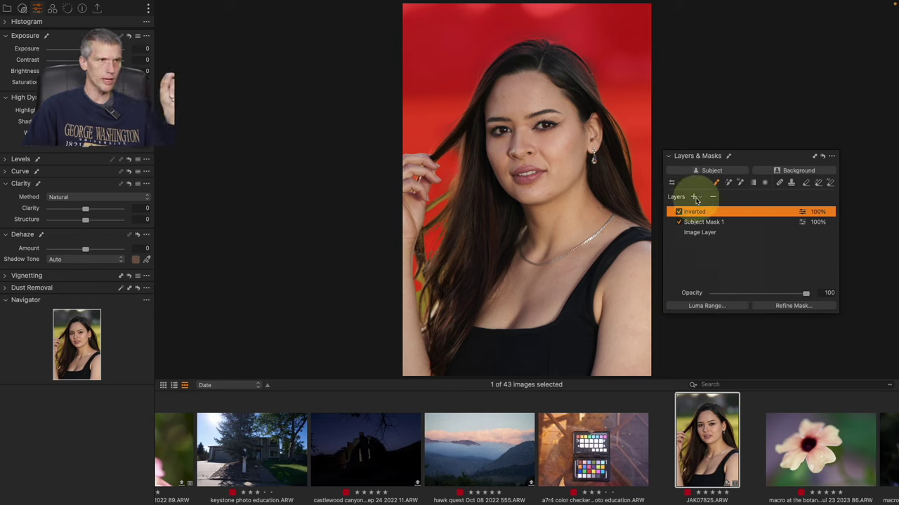
{"action": "left_click", "coordinate": [699, 199]}
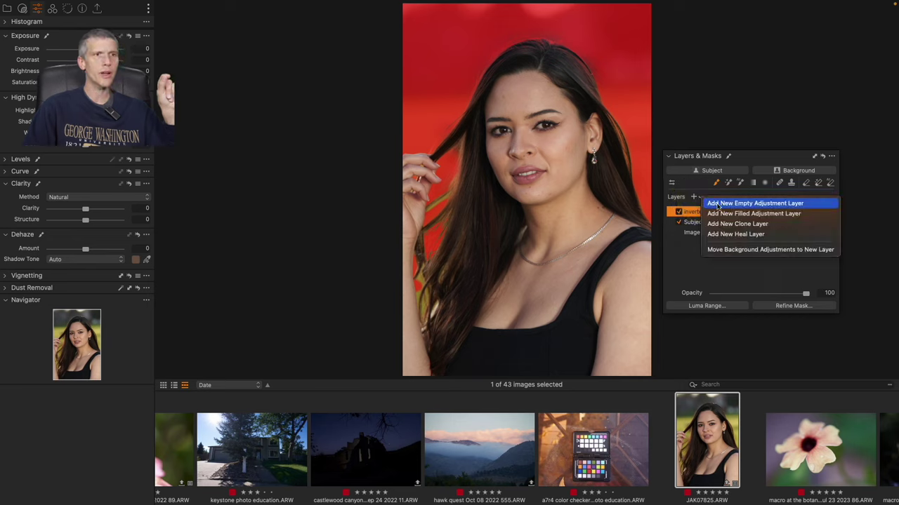
Add a filled adjustment layer and an AI Background mask, then erase the woman from that mask.
{"action": "left_click", "coordinate": [713, 212]}
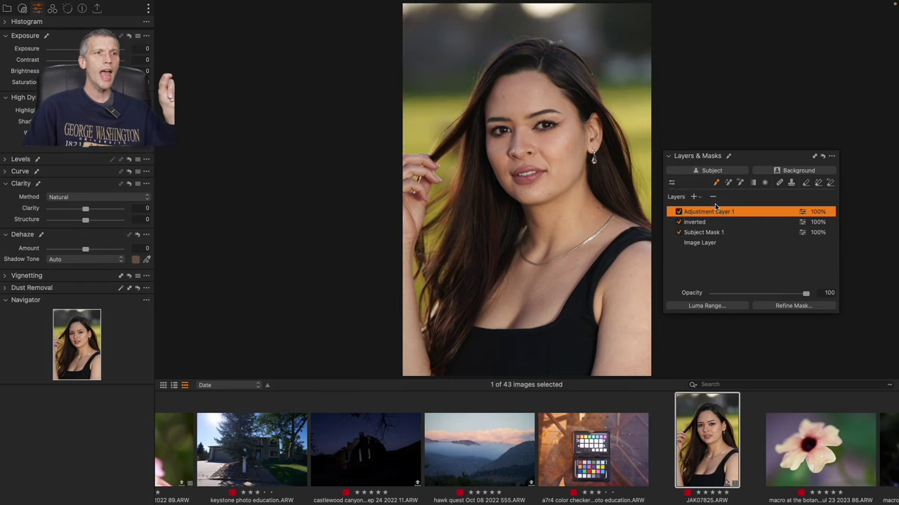
{"action": "left_click", "coordinate": [800, 171]}
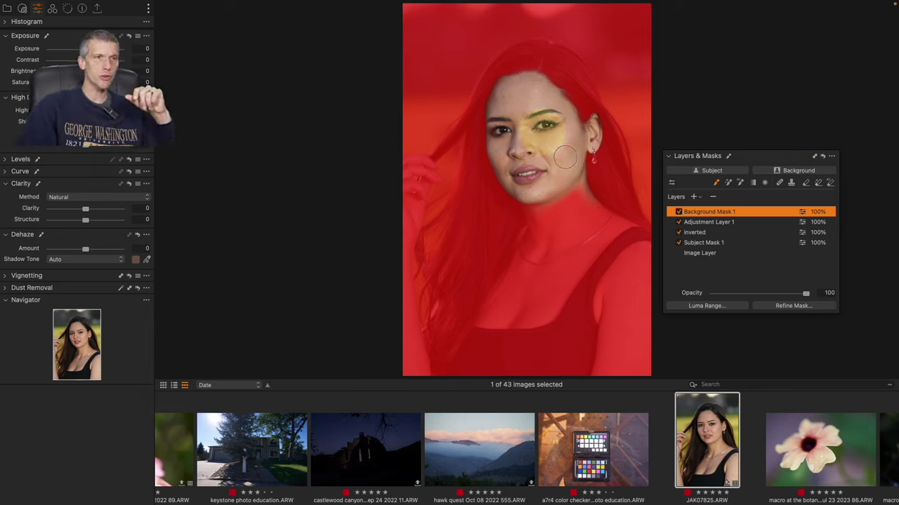
{"action": "left_click", "coordinate": [831, 183]}
{"action": "mouse_move", "coordinate": [557, 261]}
{"action": "left_mouse_down"}
{"action": "mouse_move", "coordinate": [561, 273]}
{"action": "mouse_move", "coordinate": [512, 227]}
{"action": "left_mouse_up"}
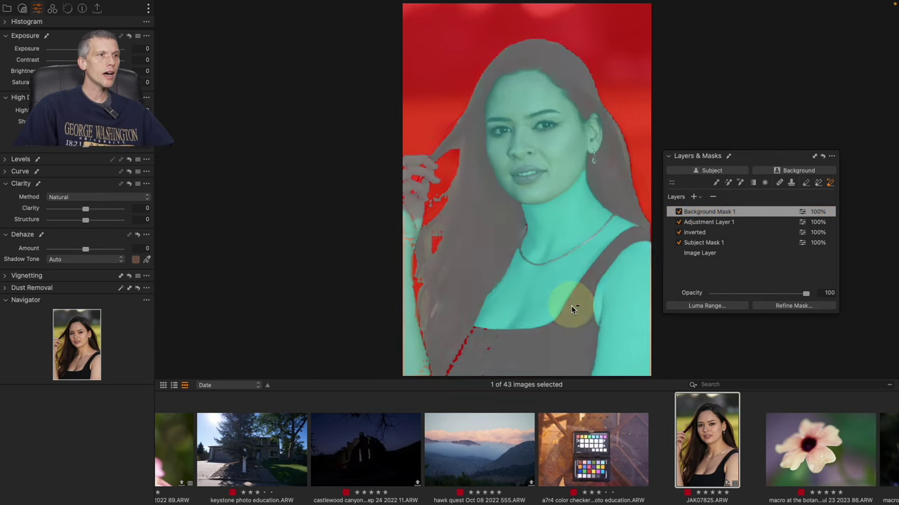
{"action": "left_click_drag", "start_coordinate": [573, 315], "coordinate": [502, 227]}
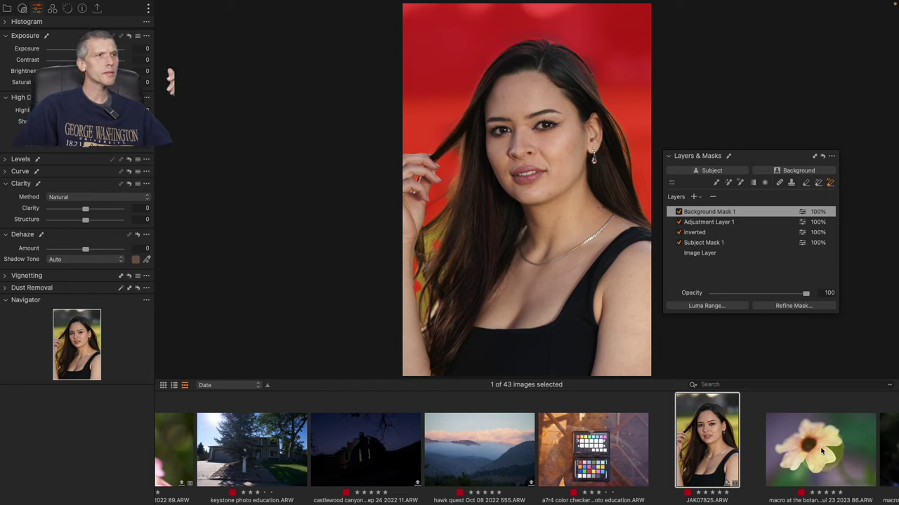
Rename Background Mask 1 to 'background button'.
{"action": "right_click", "coordinate": [743, 211]}
{"action": "left_click", "coordinate": [796, 341]}
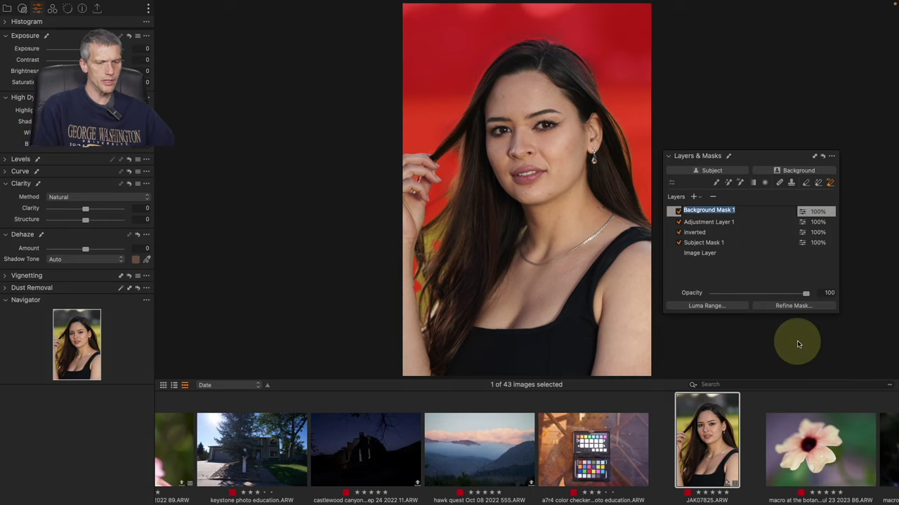
{"action": "type", "text": "back"}
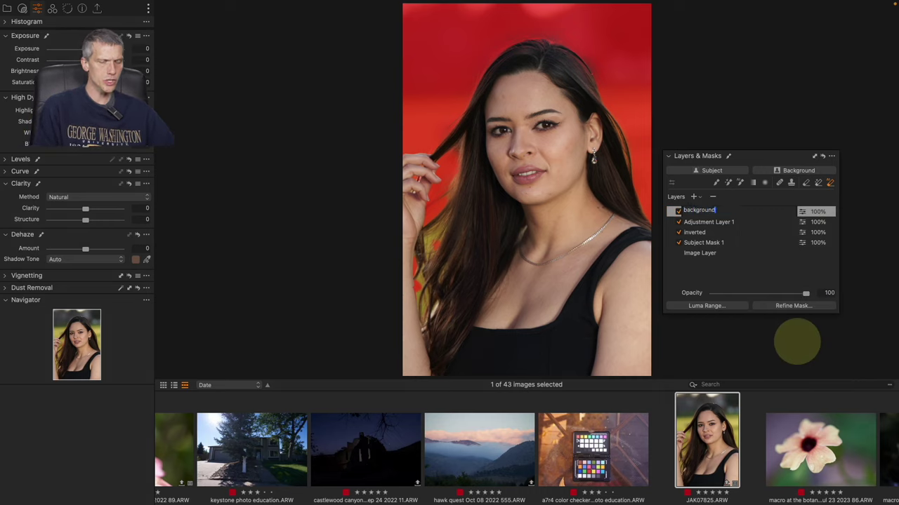
{"action": "type", "text": "ground button"}
{"action": "key", "text": "Return"}
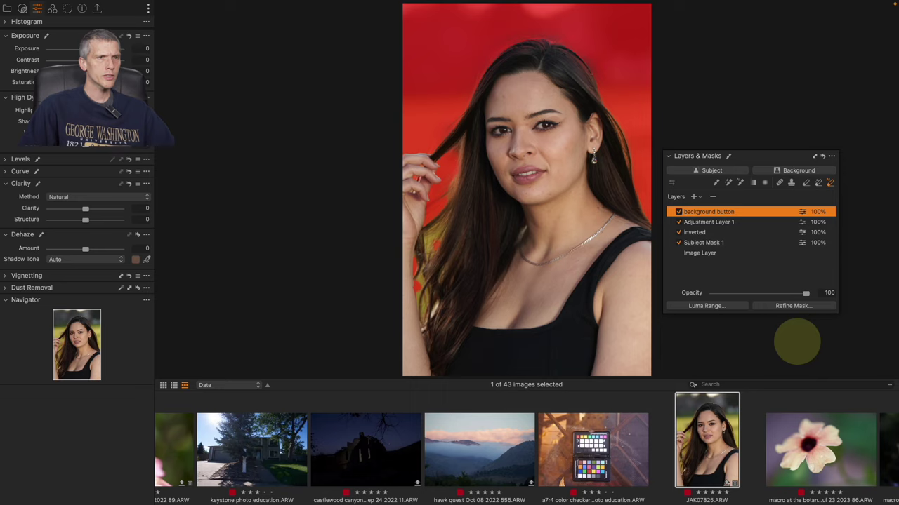
Switch between Adjustment Layer 1, 'inverted' and 'background button' to compare their masks.
{"action": "left_click", "coordinate": [741, 223]}
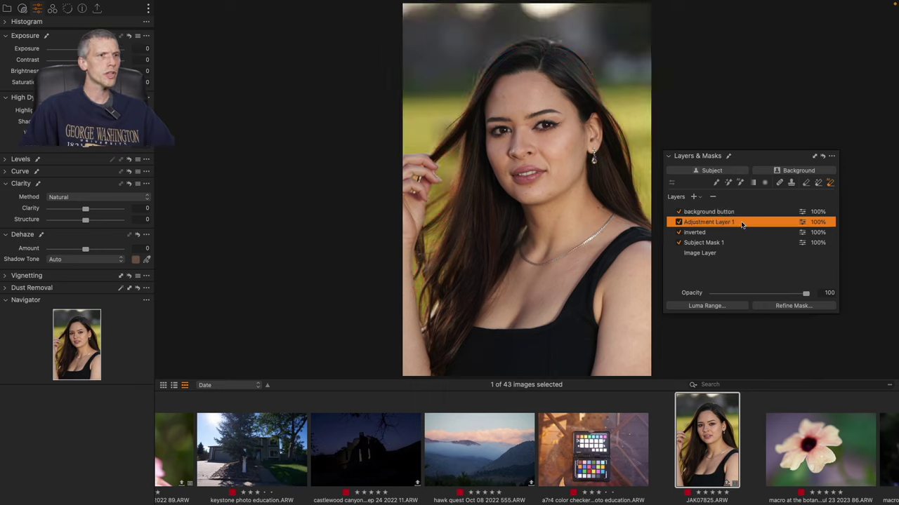
{"action": "left_click", "coordinate": [739, 233]}
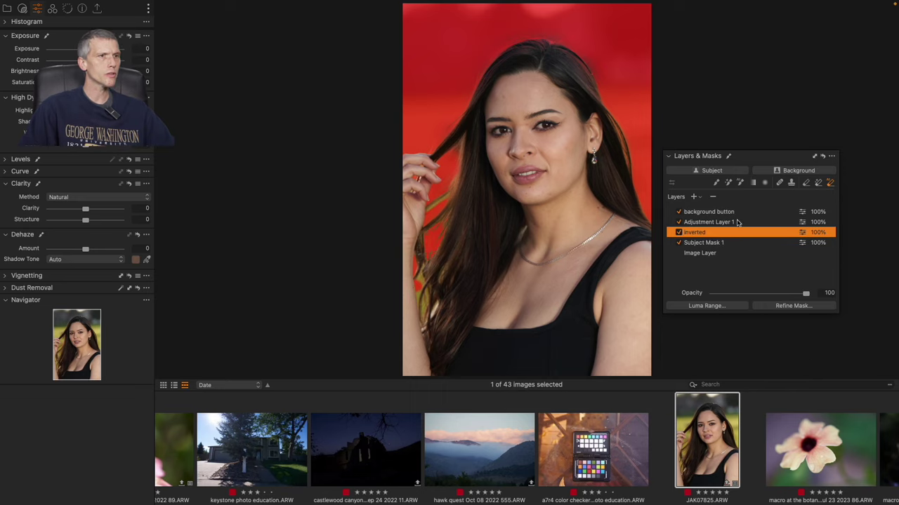
{"action": "left_click", "coordinate": [738, 217]}
{"action": "left_click", "coordinate": [734, 234]}
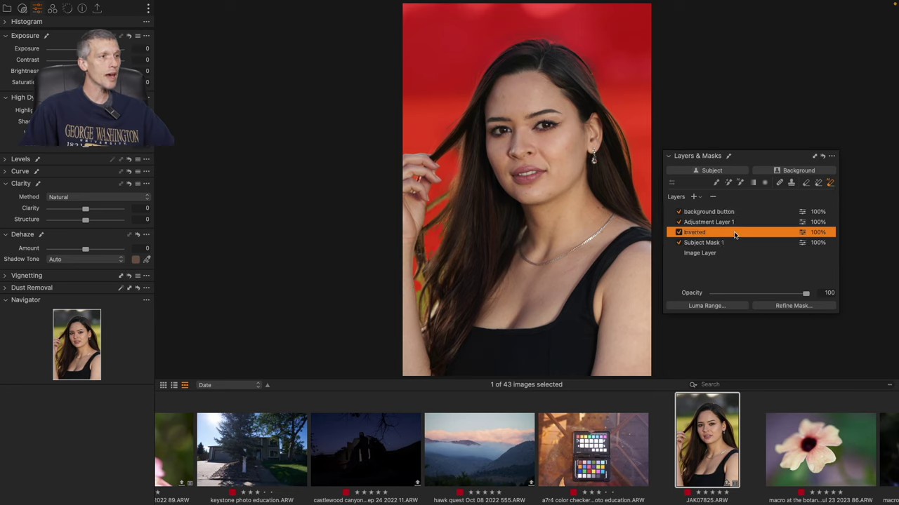
{"action": "left_click", "coordinate": [735, 214]}
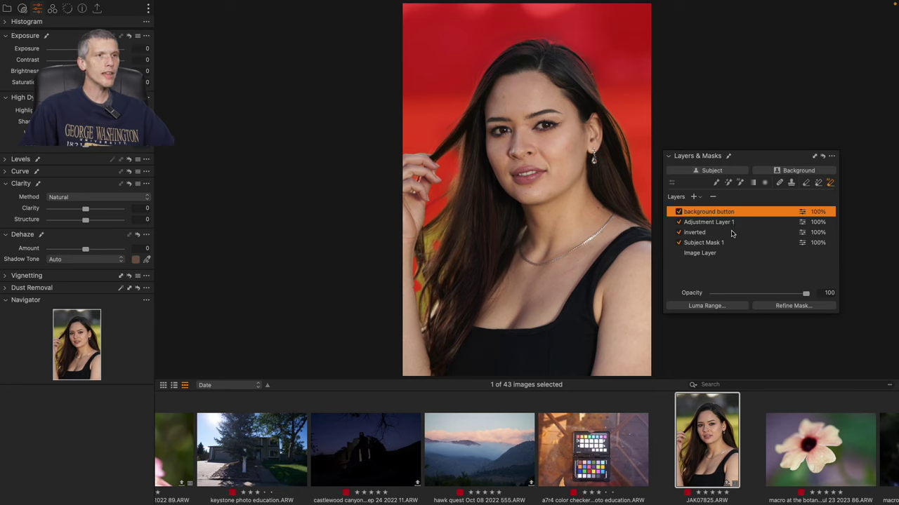
{"action": "left_click", "coordinate": [733, 233]}
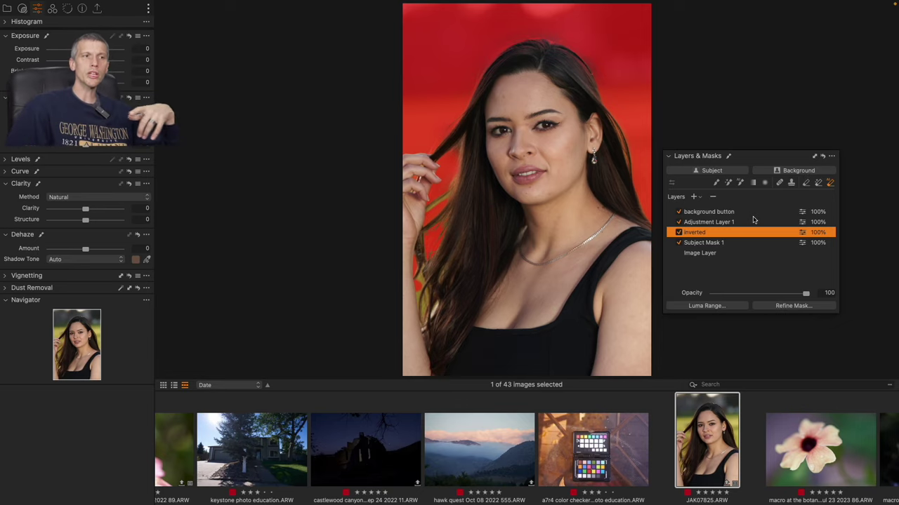
{"action": "left_click", "coordinate": [753, 222]}
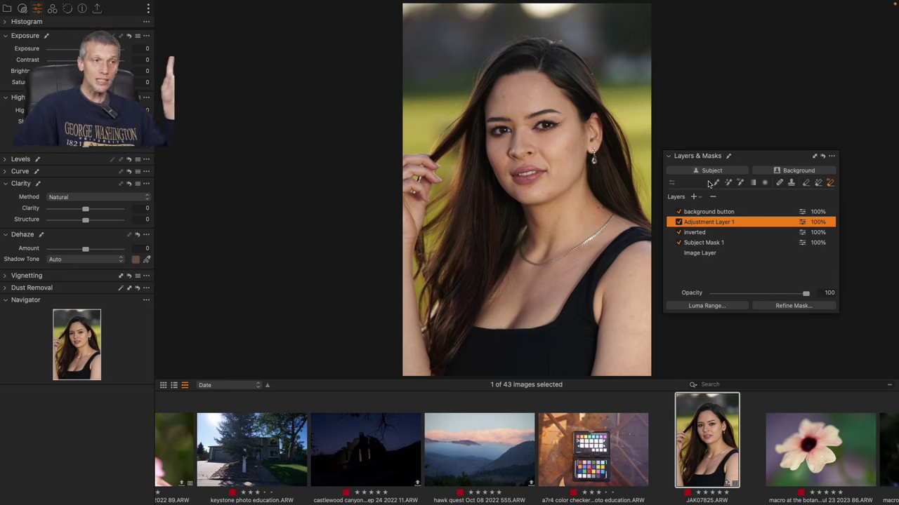
{"action": "left_click", "coordinate": [828, 460]}
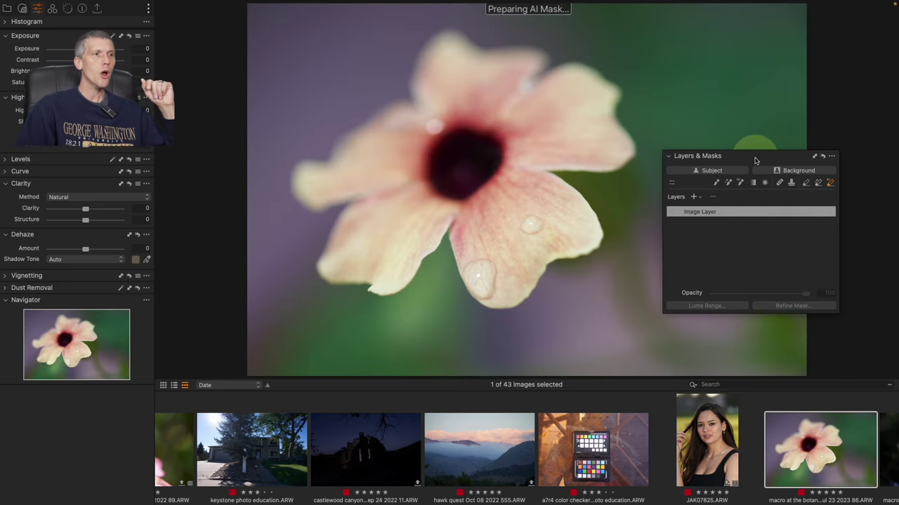
Reposition the Layers & Masks panel and start an AI Subject mask on the pink flower.
{"action": "left_click_drag", "start_coordinate": [755, 161], "coordinate": [752, 94]}
{"action": "left_click", "coordinate": [476, 256]}
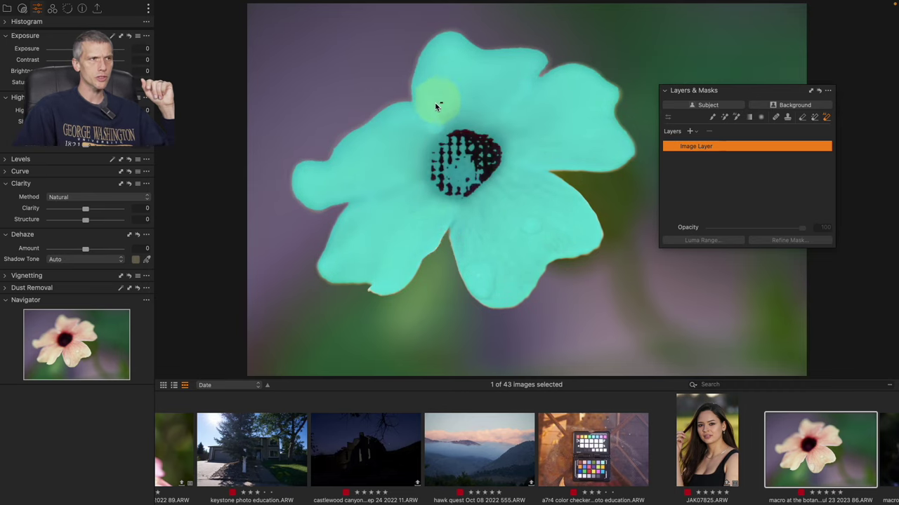
{"action": "left_click", "coordinate": [532, 96]}
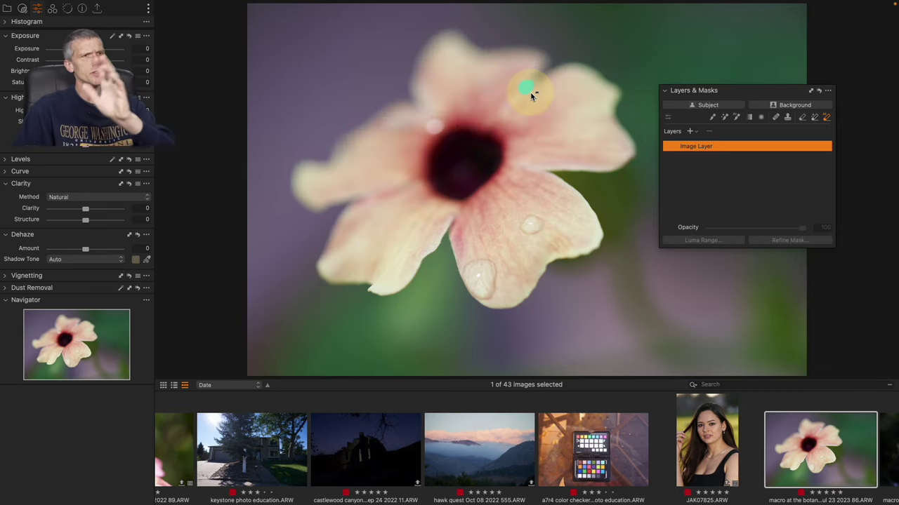
{"action": "left_click", "coordinate": [746, 91]}
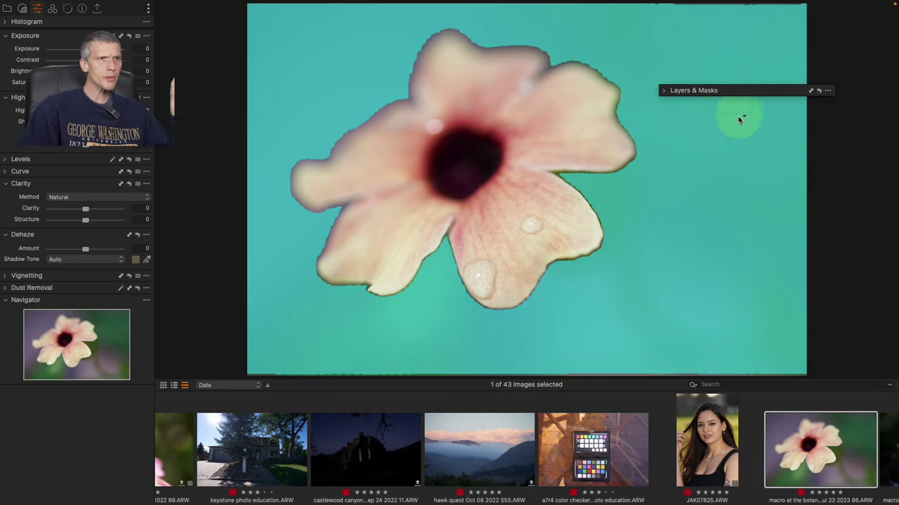
{"action": "left_click", "coordinate": [729, 89]}
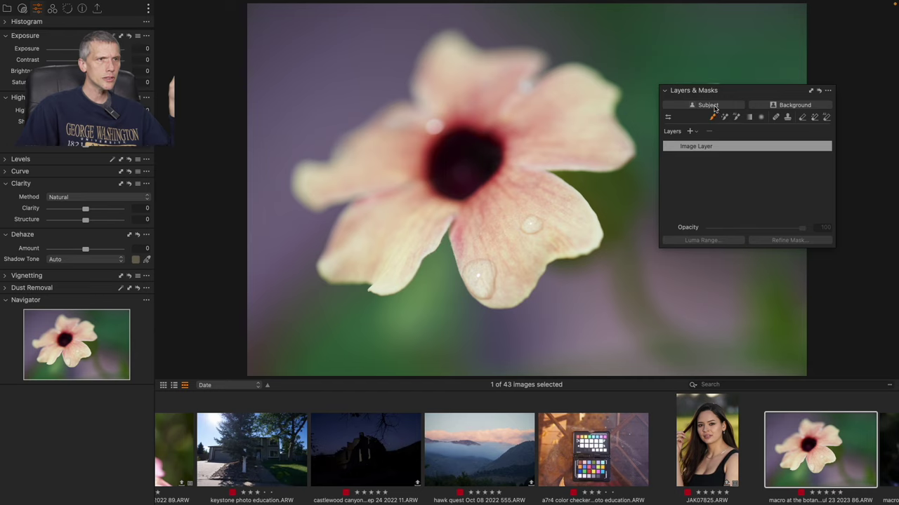
{"action": "left_click", "coordinate": [715, 107]}
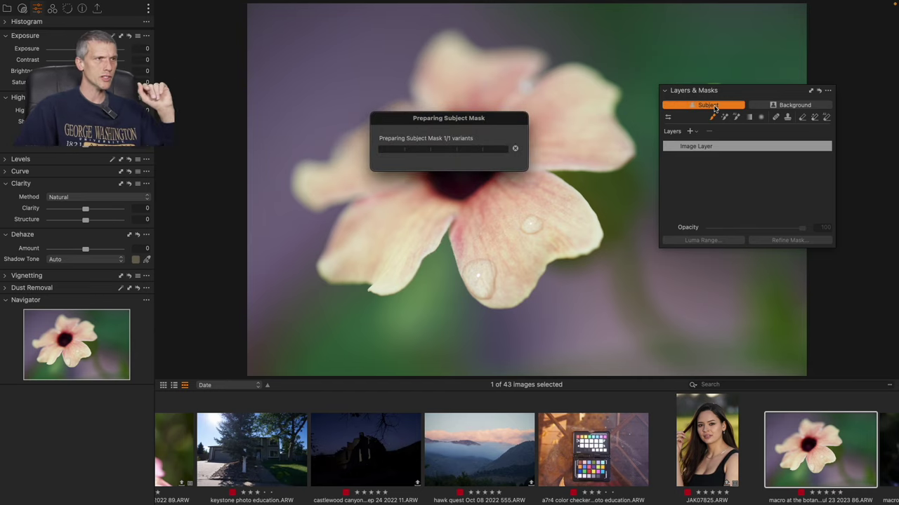
Erase the stem from the flower's Subject Mask 1, toggling the overlay with M to check.
{"action": "left_click_drag", "start_coordinate": [544, 112], "coordinate": [730, 38]}
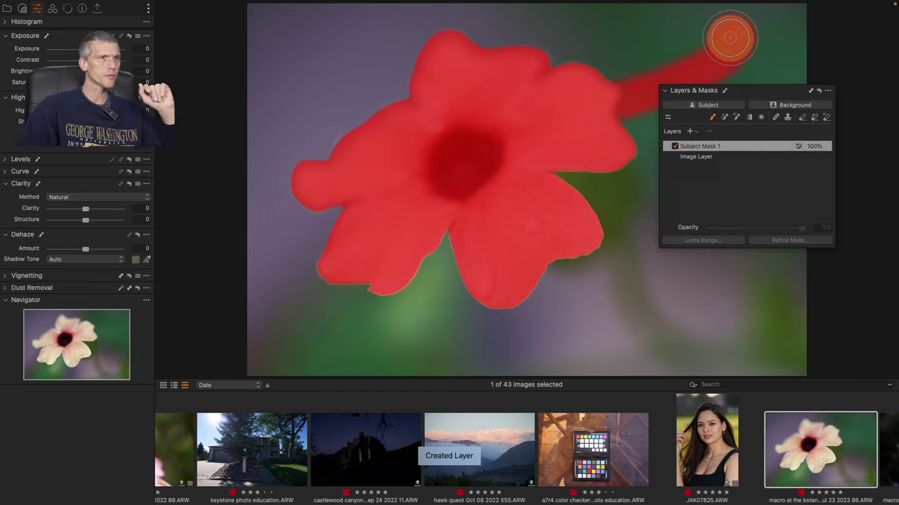
{"action": "left_click_drag", "start_coordinate": [766, 90], "coordinate": [781, 179]}
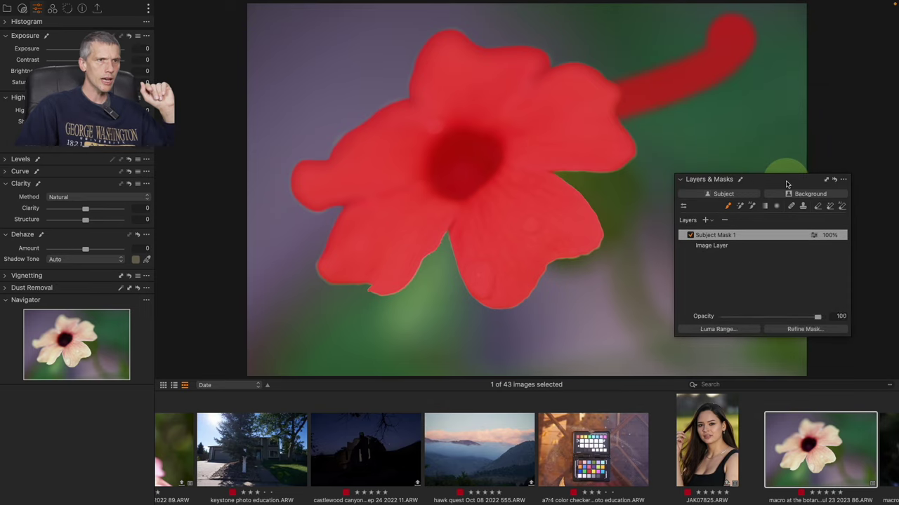
{"action": "left_click", "coordinate": [830, 207]}
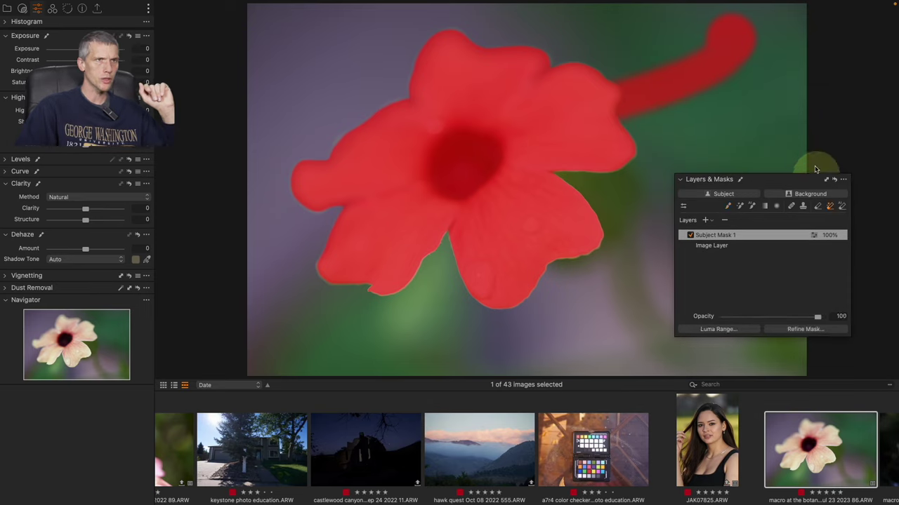
{"action": "left_click", "coordinate": [742, 41]}
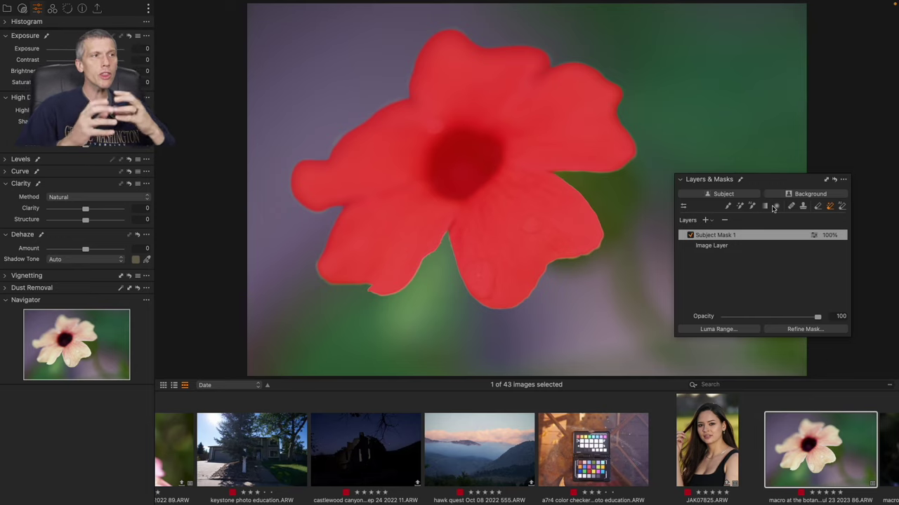
{"action": "key", "text": "m"}
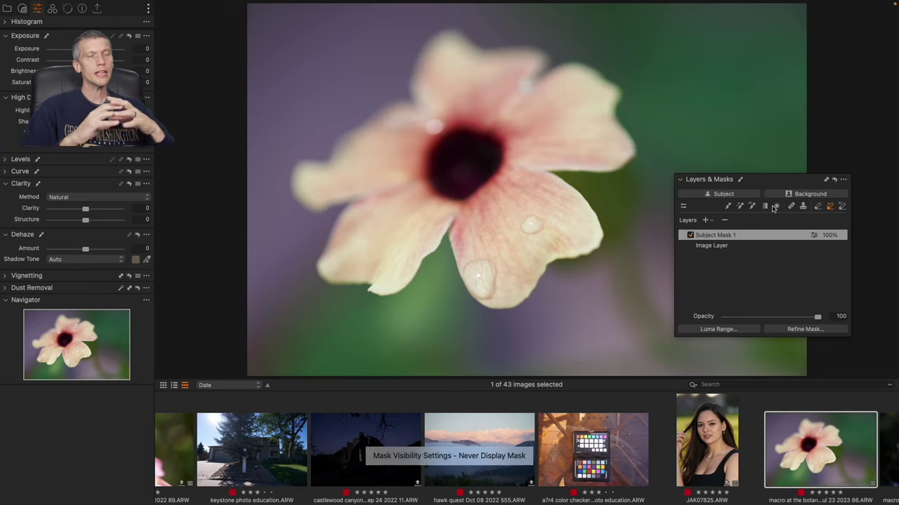
{"action": "key", "text": "m"}
{"action": "key", "text": "m"}
{"action": "key", "text": "m"}
{"action": "key", "text": "m"}
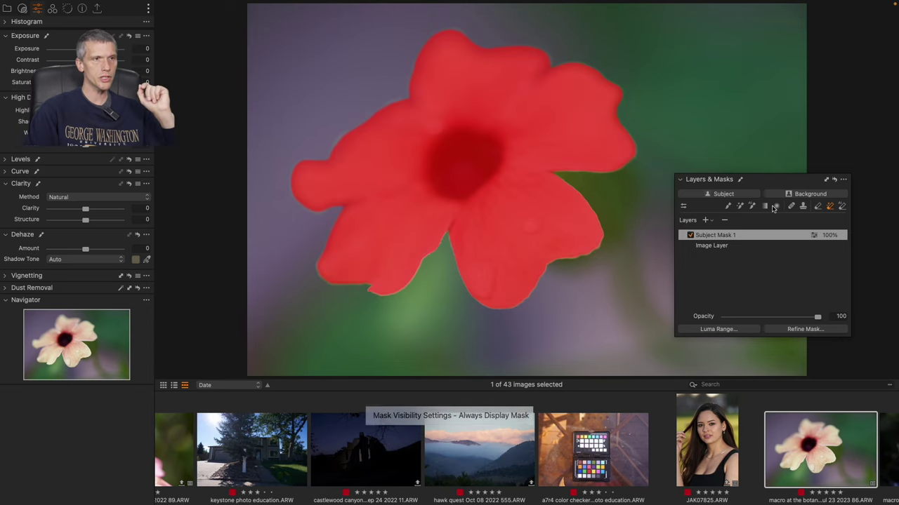
{"action": "key", "text": "m"}
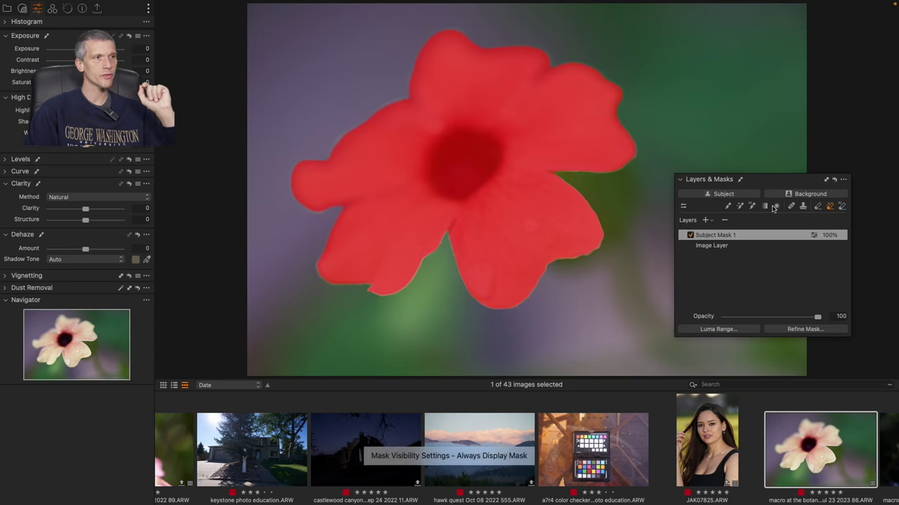
{"action": "key", "text": "m"}
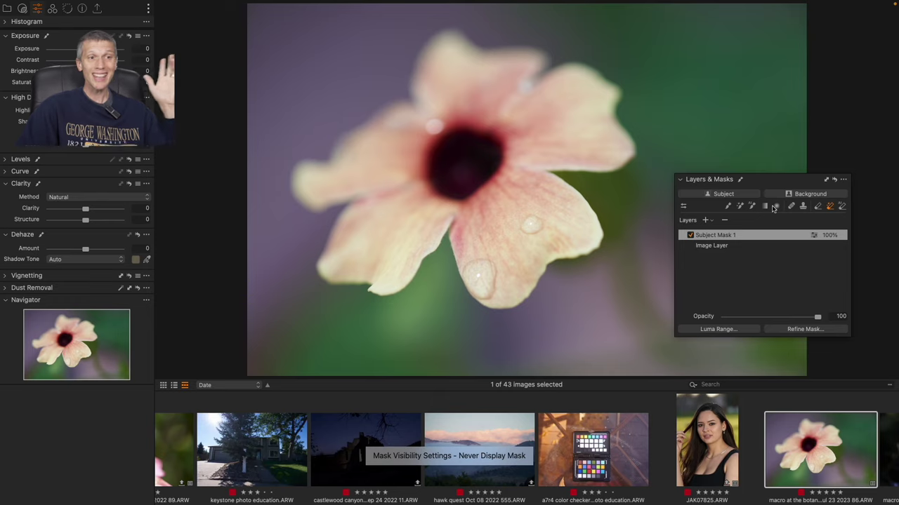
Create an AI Background mask around the flower and compare it with Subject Mask 1.
{"action": "left_click", "coordinate": [808, 196]}
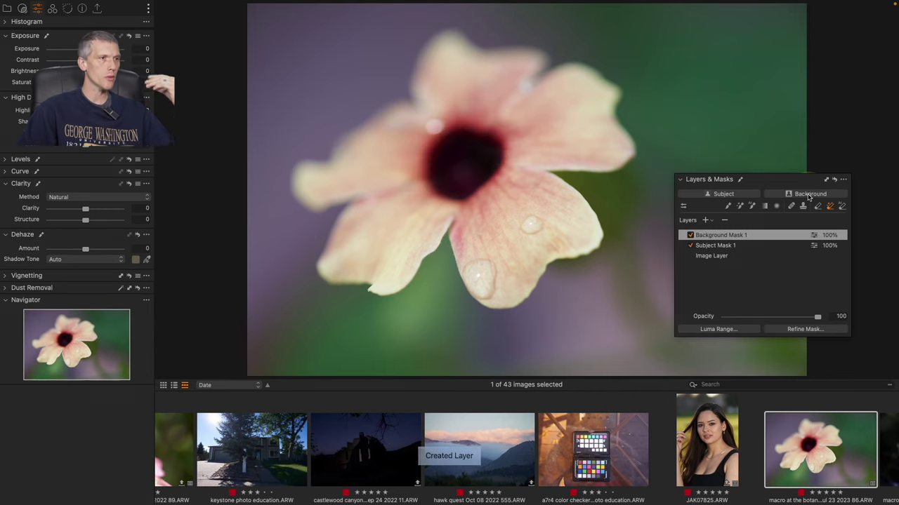
{"action": "key", "text": "m"}
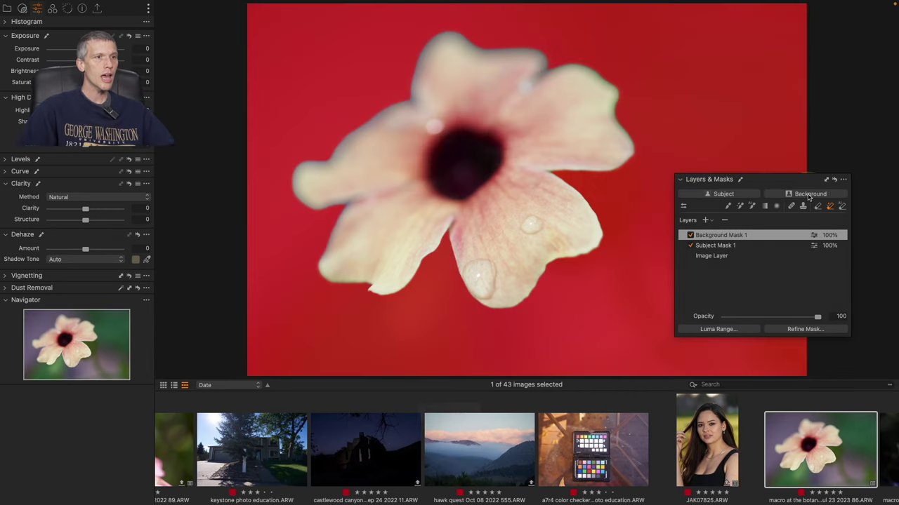
{"action": "left_click", "coordinate": [748, 249]}
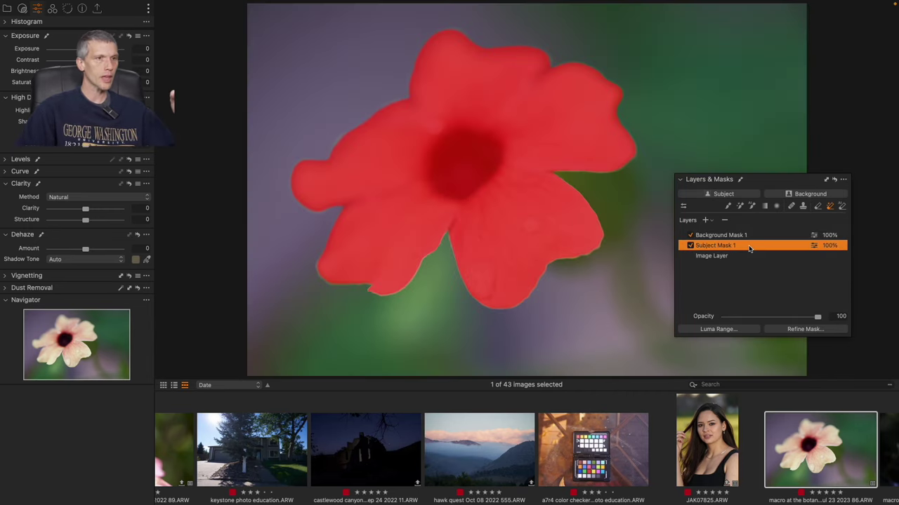
{"action": "left_click", "coordinate": [756, 236]}
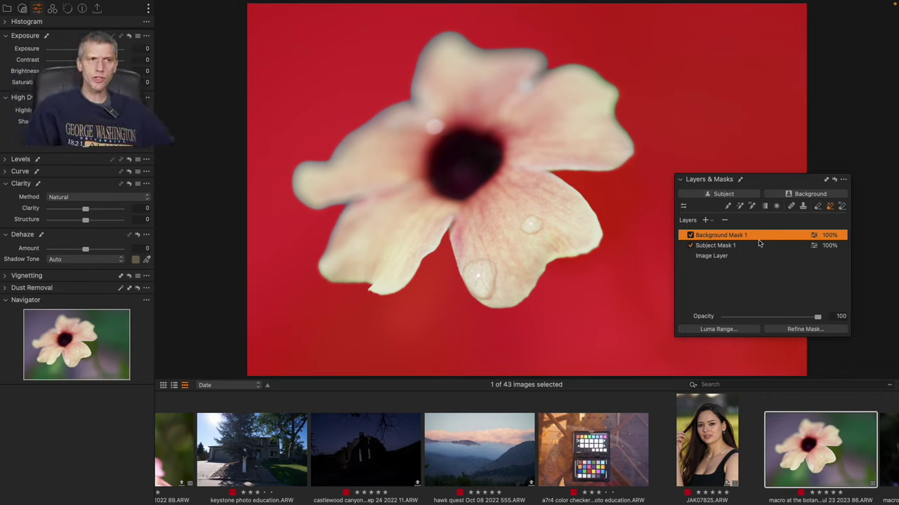
{"action": "scroll", "coordinate": [337, 445], "scroll_direction": "left", "scroll_amount": 2}
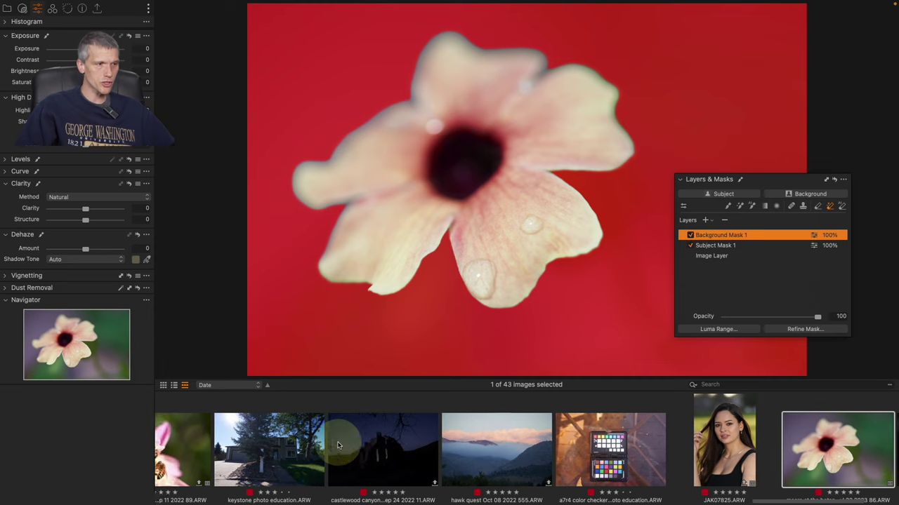
{"action": "scroll", "coordinate": [337, 445], "scroll_direction": "left", "scroll_amount": 5}
Open the pink dahlia photo with two bees and add a new adjustment layer.
{"action": "left_click", "coordinate": [589, 458]}
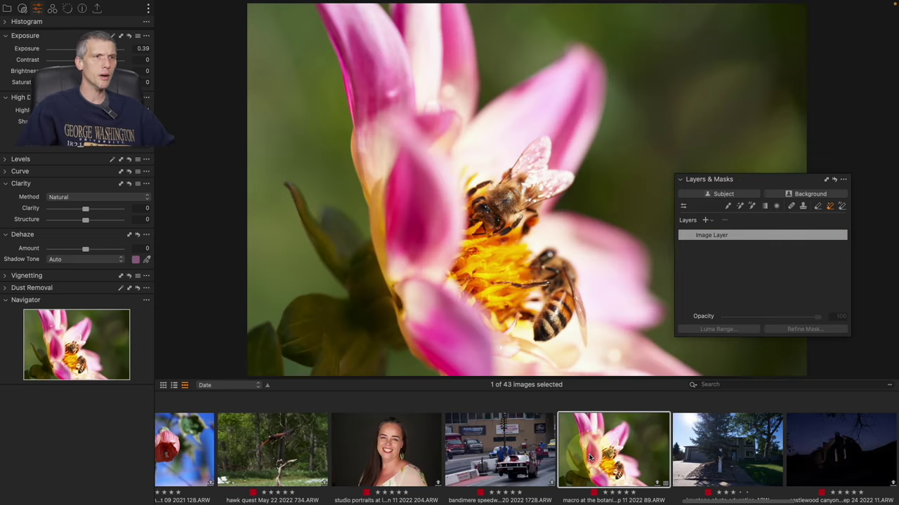
{"action": "left_click_drag", "start_coordinate": [779, 179], "coordinate": [775, 102]}
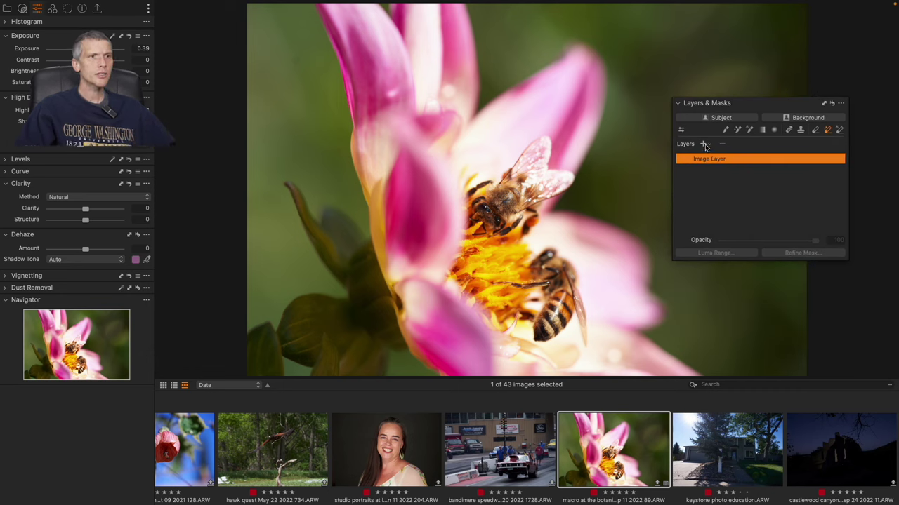
{"action": "left_click", "coordinate": [704, 143]}
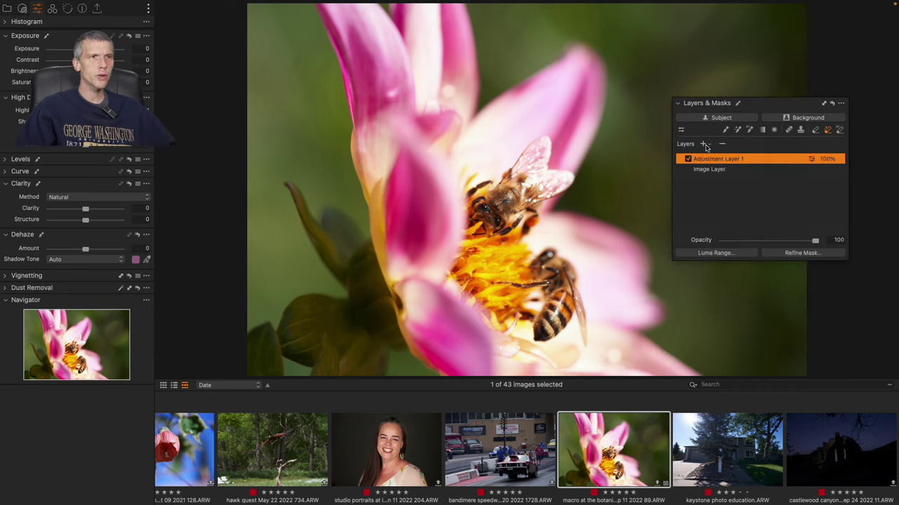
Mask the upper bee with the AI Object brush, checking the mask overlay with M.
{"action": "left_click", "coordinate": [749, 129]}
{"action": "left_click_drag", "start_coordinate": [551, 186], "coordinate": [507, 193]}
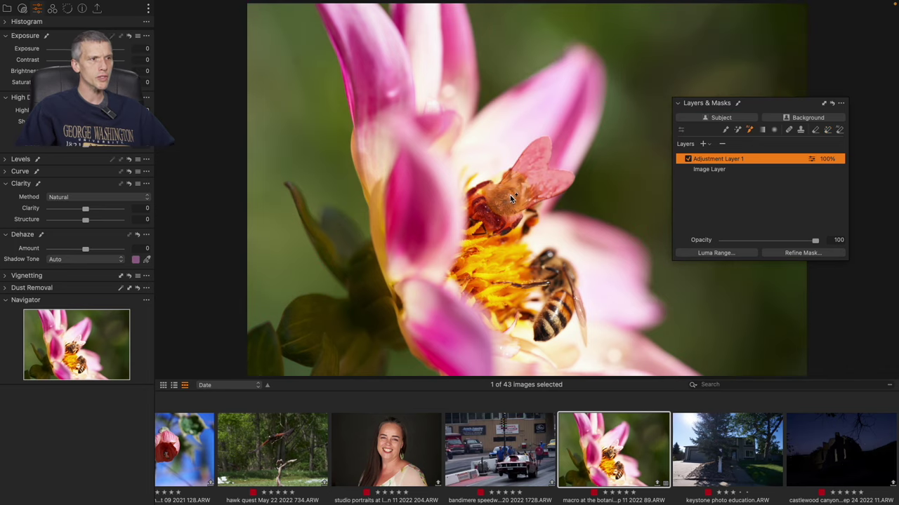
{"action": "key", "text": "m"}
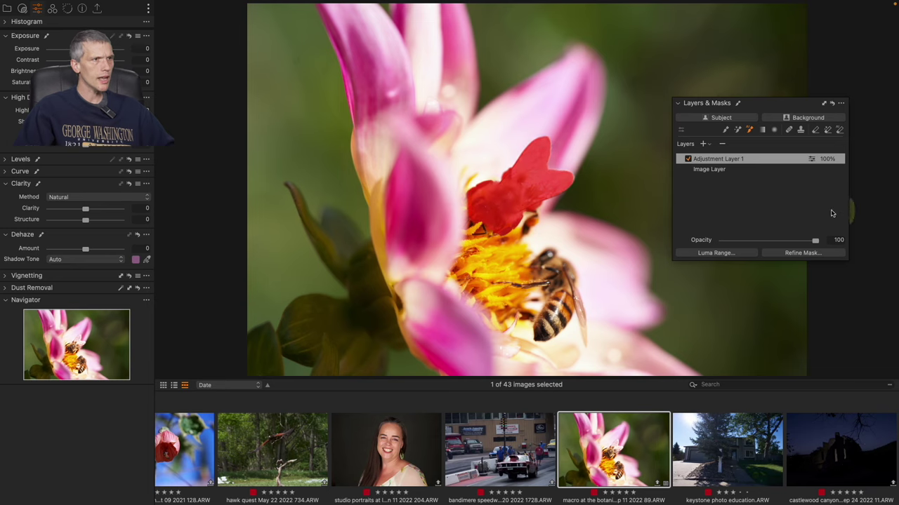
{"action": "key", "text": "m"}
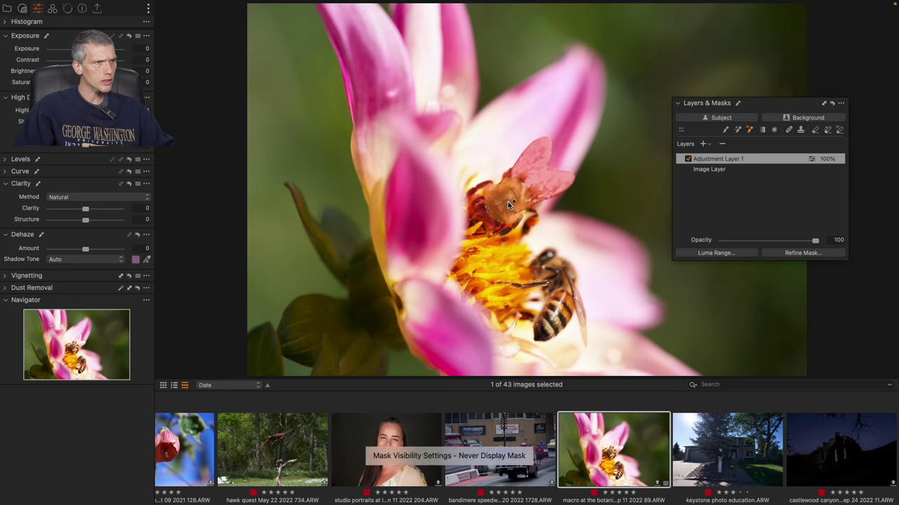
{"action": "key", "text": "m"}
{"action": "key", "text": "m"}
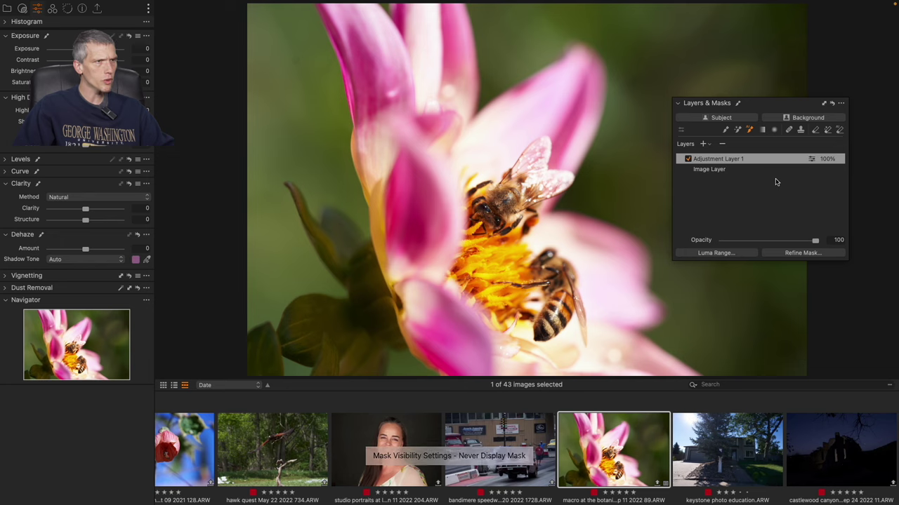
{"action": "key", "text": "m"}
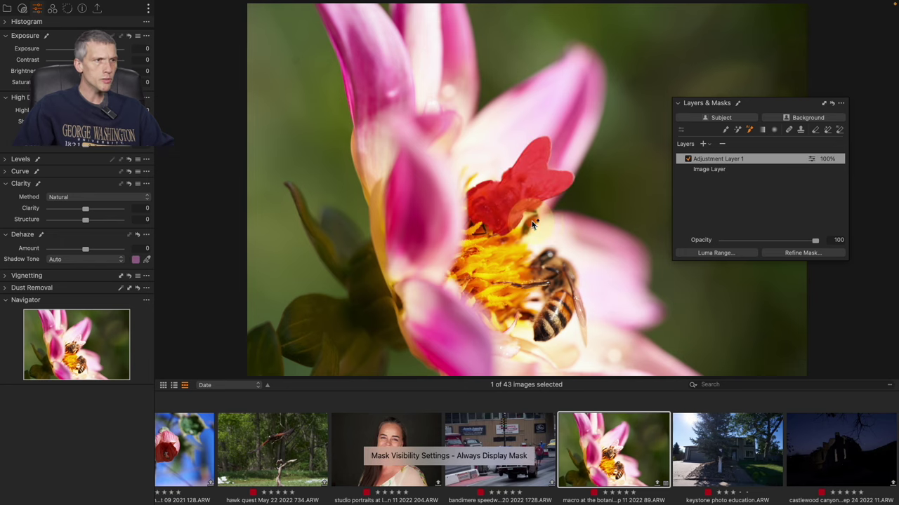
{"action": "left_click", "coordinate": [531, 220]}
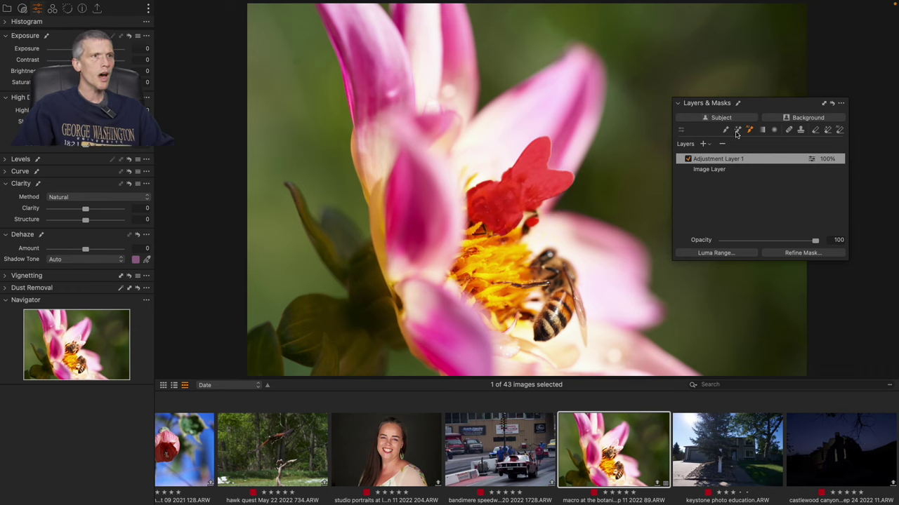
{"action": "left_click", "coordinate": [702, 144]}
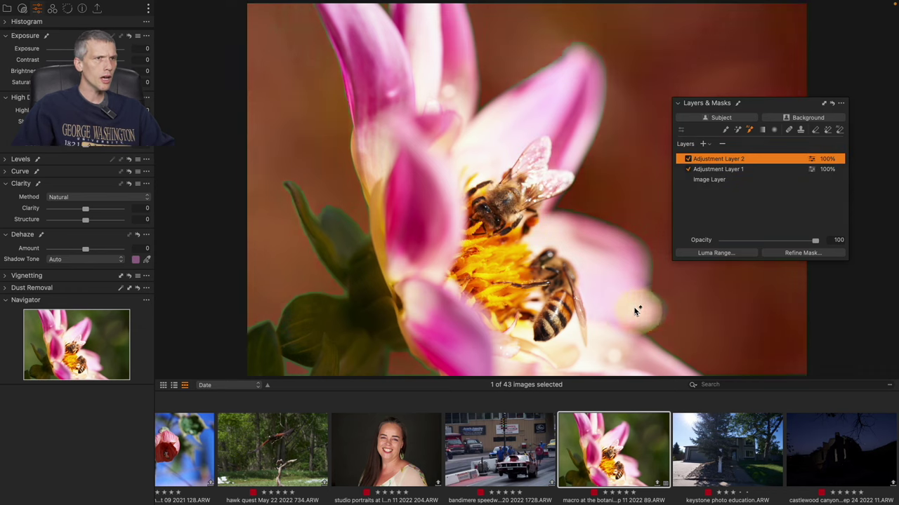
Mask the lower bee on Adjustment Layer 2, painting extra coverage with a second mask brush.
{"action": "left_click_drag", "start_coordinate": [563, 305], "coordinate": [563, 284]}
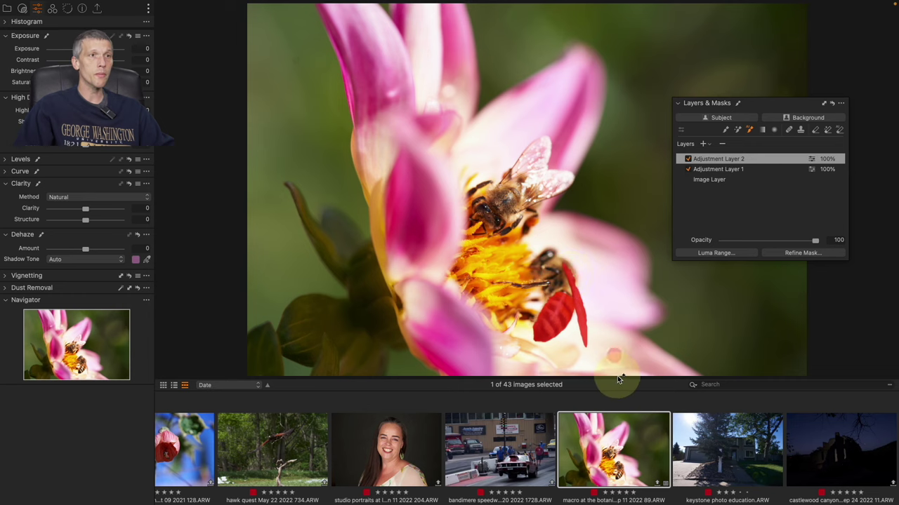
{"action": "left_click", "coordinate": [737, 129]}
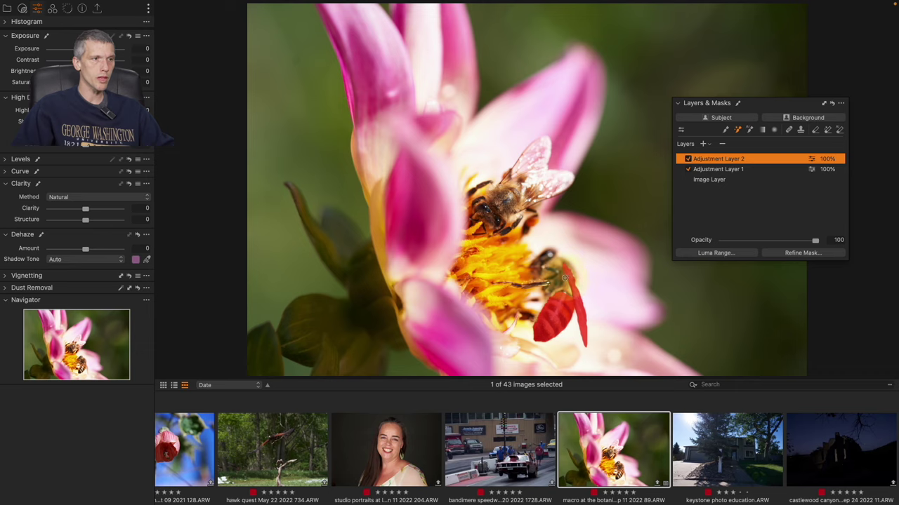
{"action": "mouse_move", "coordinate": [563, 278]}
{"action": "left_mouse_down"}
{"action": "mouse_move", "coordinate": [552, 288]}
{"action": "mouse_move", "coordinate": [558, 309]}
{"action": "mouse_move", "coordinate": [561, 267]}
{"action": "left_mouse_up"}
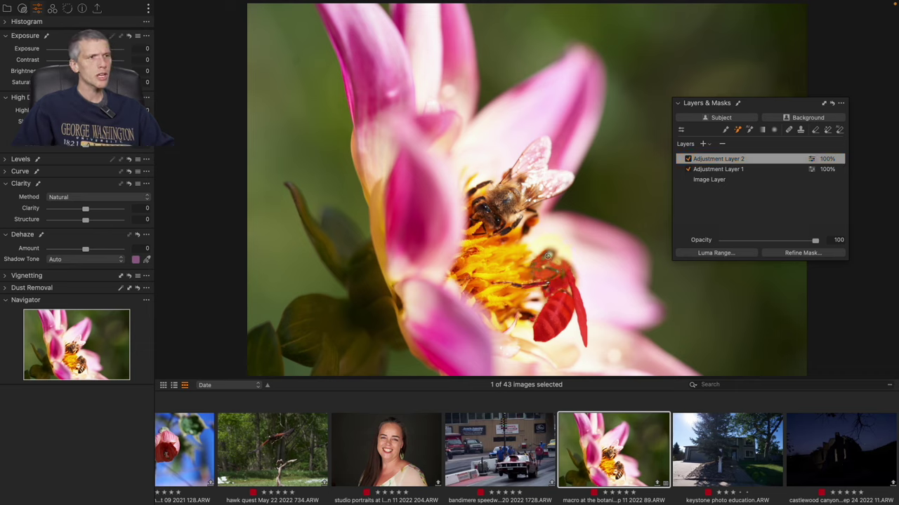
{"action": "left_click_drag", "start_coordinate": [561, 267], "coordinate": [551, 258]}
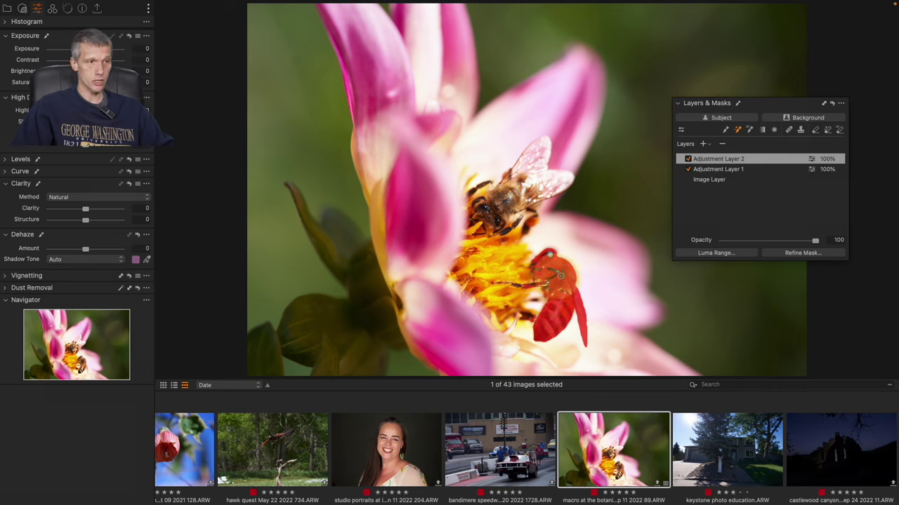
{"action": "left_click_drag", "start_coordinate": [551, 260], "coordinate": [559, 296]}
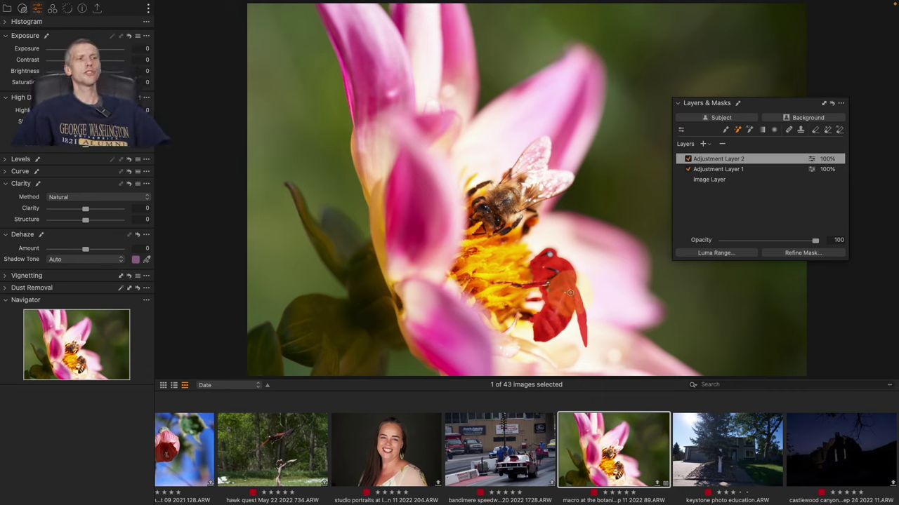
{"action": "left_click", "coordinate": [750, 170]}
{"action": "left_click", "coordinate": [748, 160]}
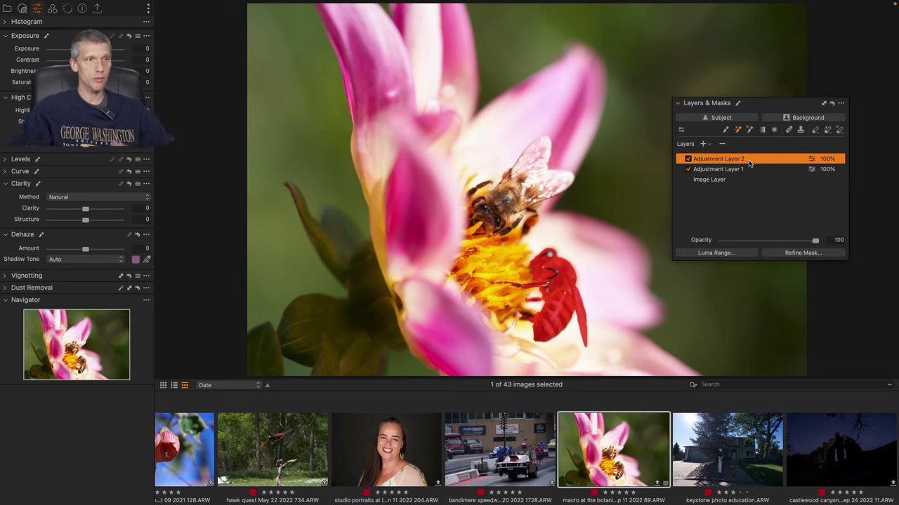
{"action": "left_click", "coordinate": [702, 144]}
Paint the petals into Adjustment Layer 3's mask and erase both bees out with the AI erase brush.
{"action": "left_click", "coordinate": [750, 130]}
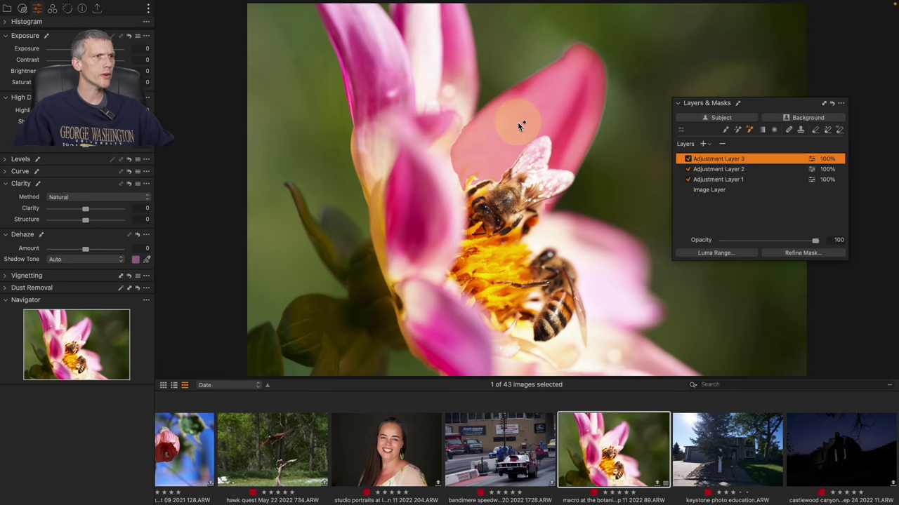
{"action": "mouse_move", "coordinate": [519, 124]}
{"action": "left_mouse_down"}
{"action": "mouse_move", "coordinate": [469, 126]}
{"action": "mouse_move", "coordinate": [449, 105]}
{"action": "mouse_move", "coordinate": [428, 185]}
{"action": "left_mouse_up"}
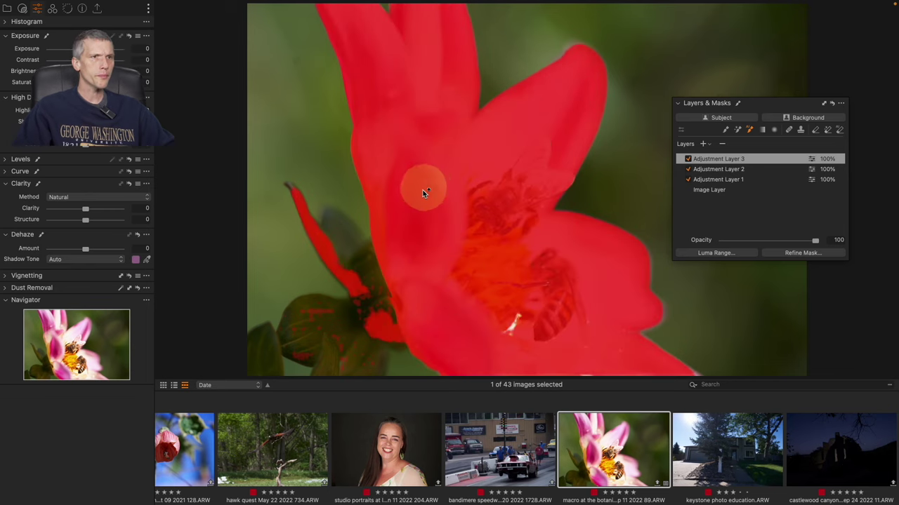
{"action": "left_click", "coordinate": [840, 130]}
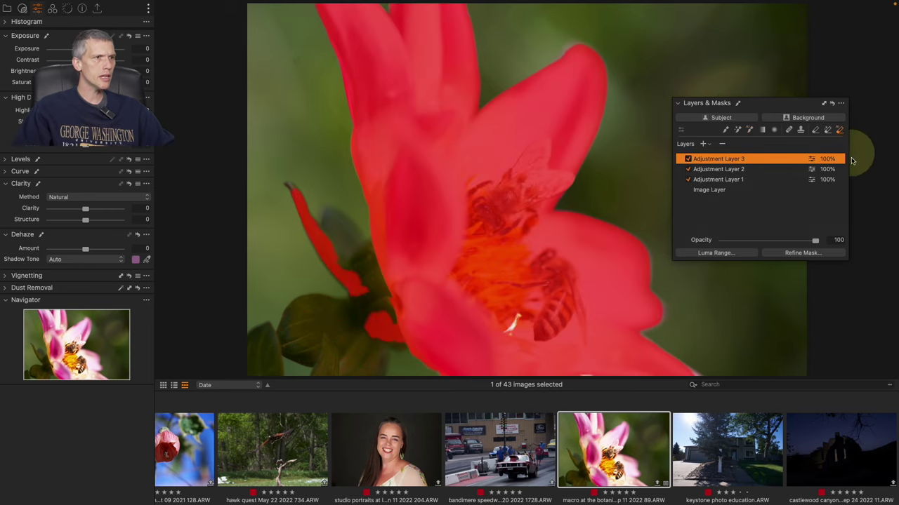
{"action": "left_click_drag", "start_coordinate": [540, 154], "coordinate": [502, 208]}
{"action": "mouse_move", "coordinate": [502, 284]}
{"action": "left_mouse_down"}
{"action": "mouse_move", "coordinate": [553, 280]}
{"action": "mouse_move", "coordinate": [560, 313]}
{"action": "left_mouse_up"}
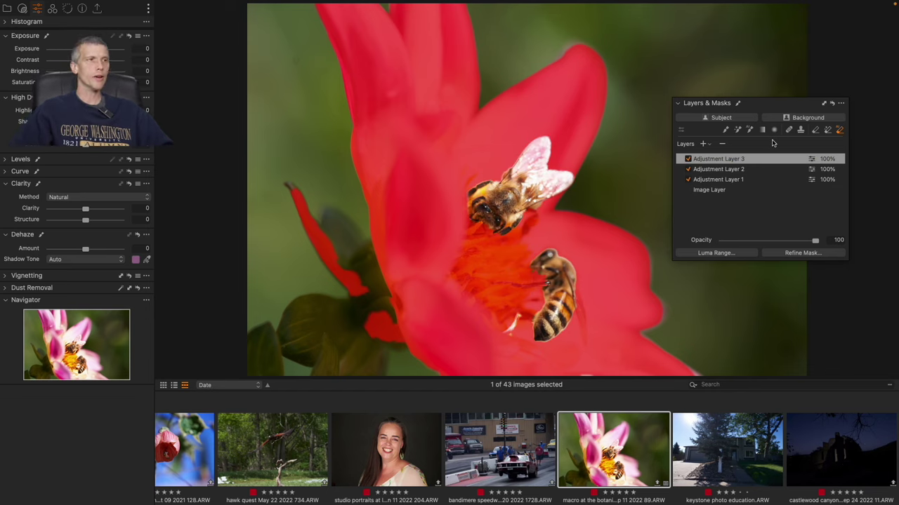
{"action": "left_click", "coordinate": [730, 170]}
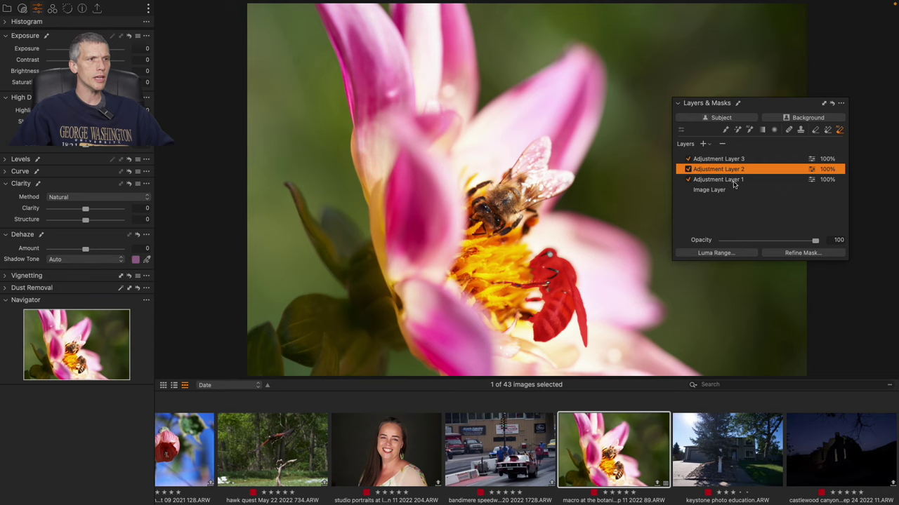
{"action": "left_click", "coordinate": [735, 179]}
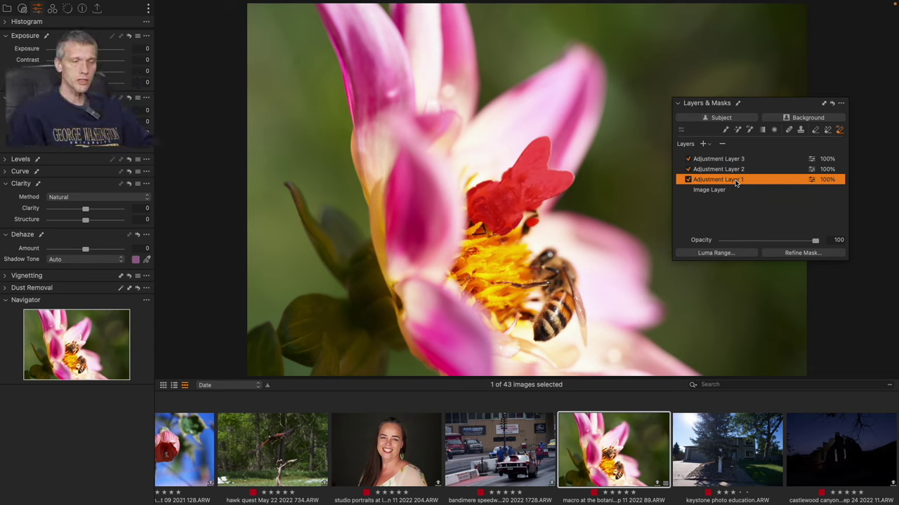
{"action": "key", "text": "m"}
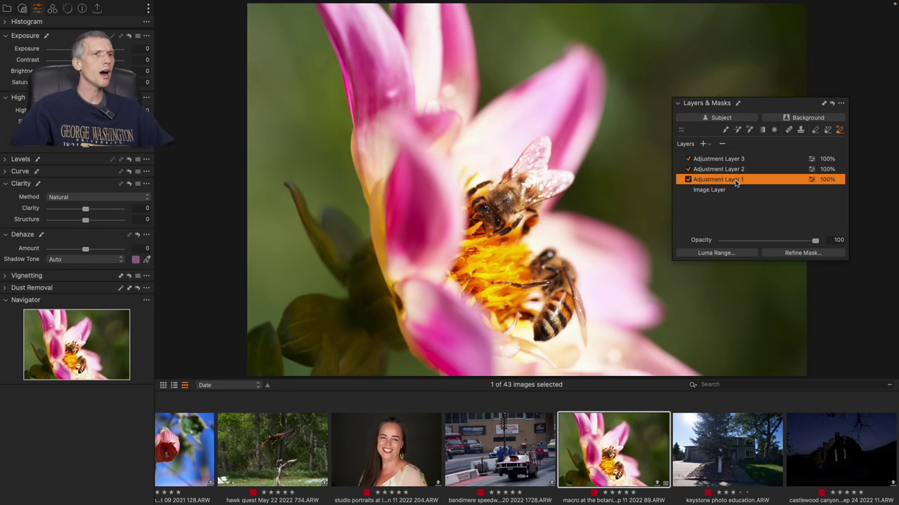
Add Subject Mask 1 refined over the bees, then Background Mask 1 extended across the flower centre.
{"action": "left_click", "coordinate": [721, 118]}
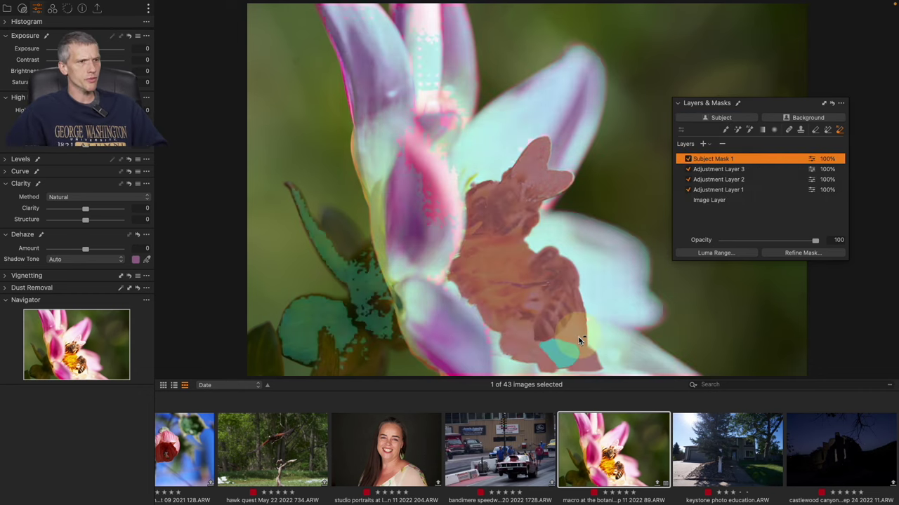
{"action": "left_click", "coordinate": [507, 279]}
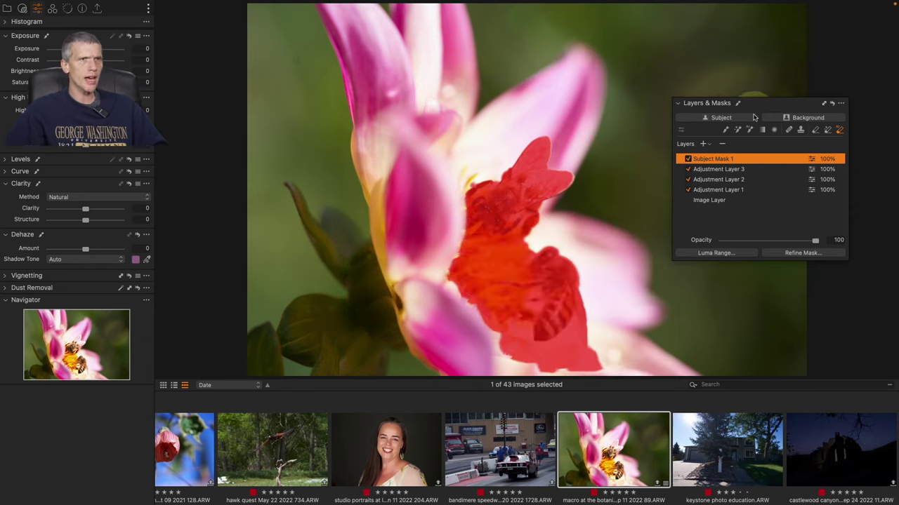
{"action": "left_click", "coordinate": [809, 119]}
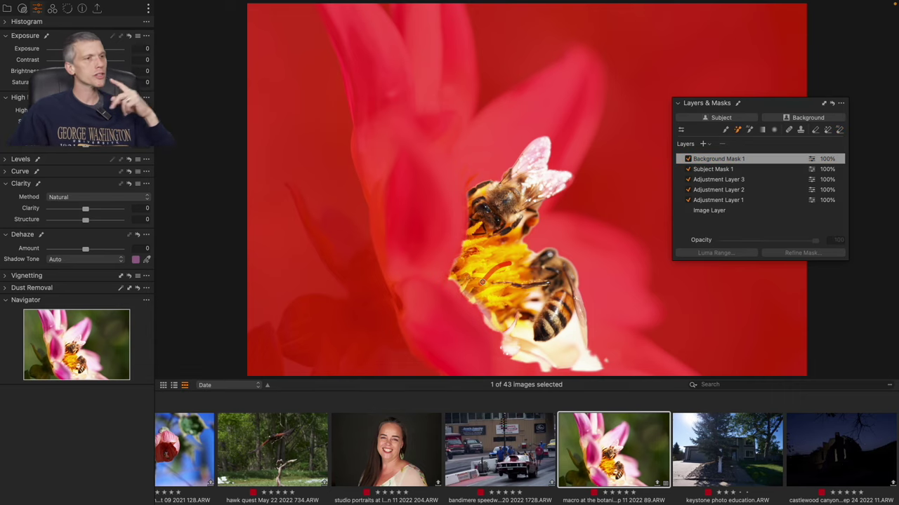
{"action": "left_click", "coordinate": [482, 281]}
{"action": "mouse_move", "coordinate": [483, 281]}
{"action": "left_mouse_down"}
{"action": "mouse_move", "coordinate": [463, 294]}
{"action": "mouse_move", "coordinate": [461, 286]}
{"action": "mouse_move", "coordinate": [475, 306]}
{"action": "mouse_move", "coordinate": [475, 347]}
{"action": "mouse_move", "coordinate": [572, 339]}
{"action": "mouse_move", "coordinate": [587, 400]}
{"action": "mouse_move", "coordinate": [535, 358]}
{"action": "mouse_move", "coordinate": [518, 343]}
{"action": "left_mouse_up"}
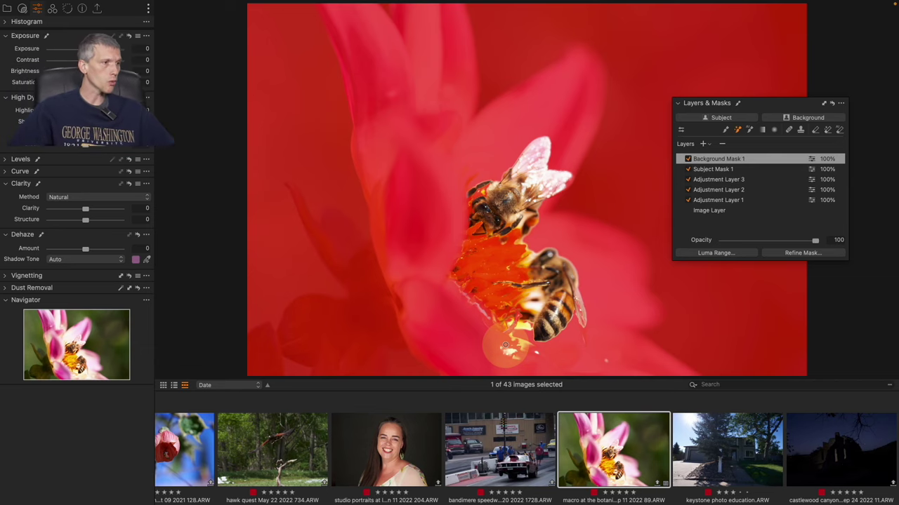
Open the hawk photo, set Exposure to 1.2, and add a Subject mask of the hawk and branch.
{"action": "left_click", "coordinate": [290, 436]}
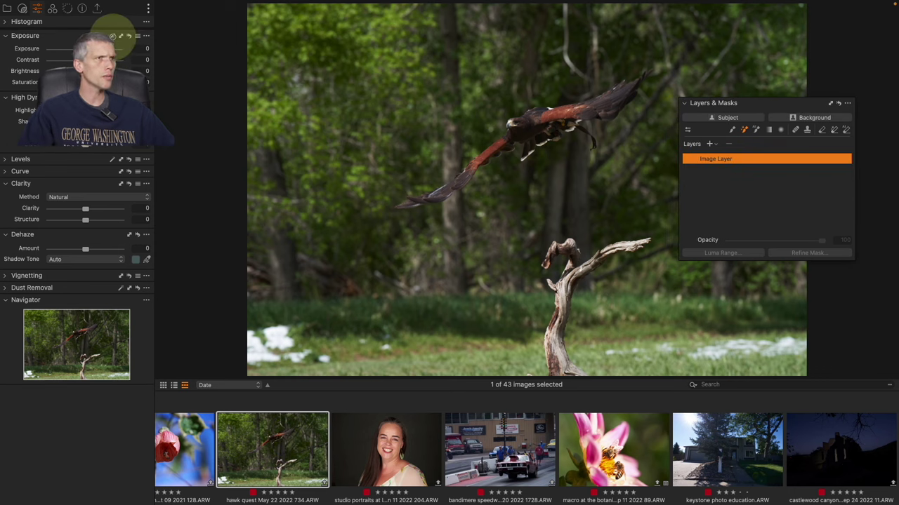
{"action": "mouse_move", "coordinate": [480, 2]}
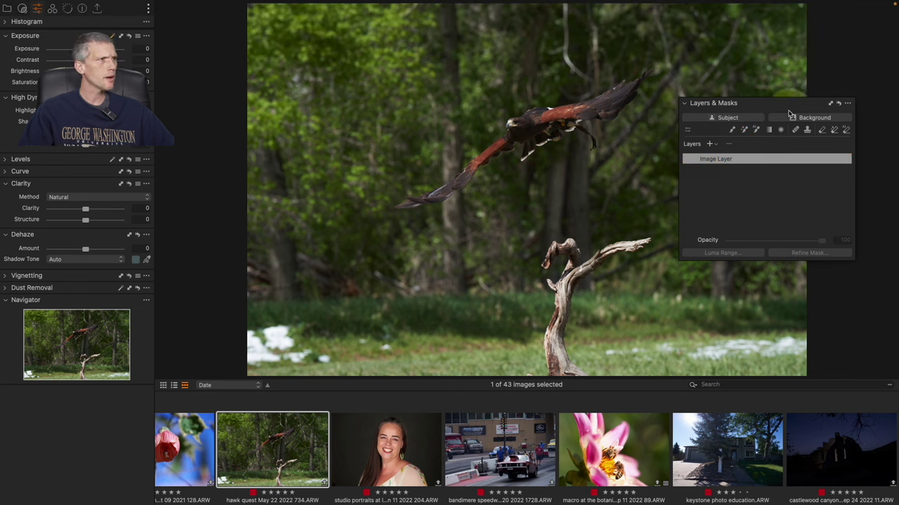
{"action": "mouse_move", "coordinate": [770, 107]}
{"action": "left_mouse_down"}
{"action": "mouse_move", "coordinate": [769, 95]}
{"action": "mouse_move", "coordinate": [768, 108]}
{"action": "left_mouse_up"}
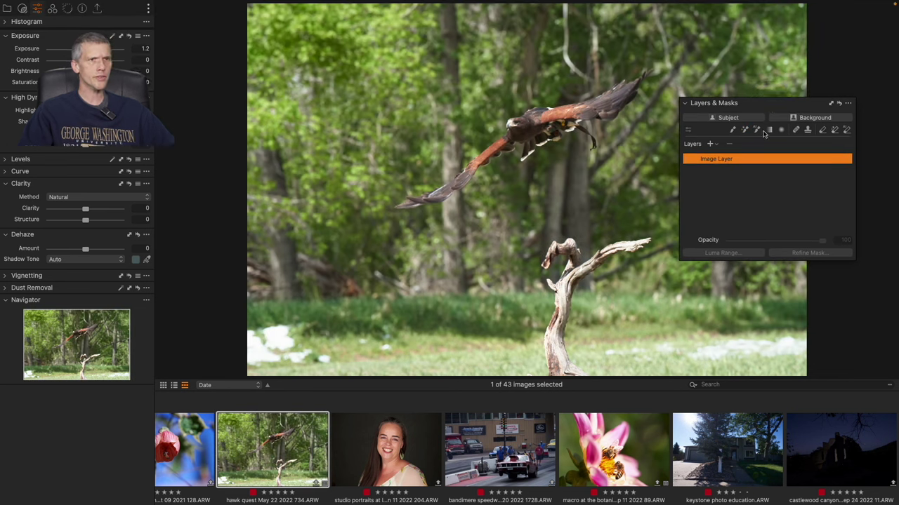
{"action": "left_click", "coordinate": [729, 119]}
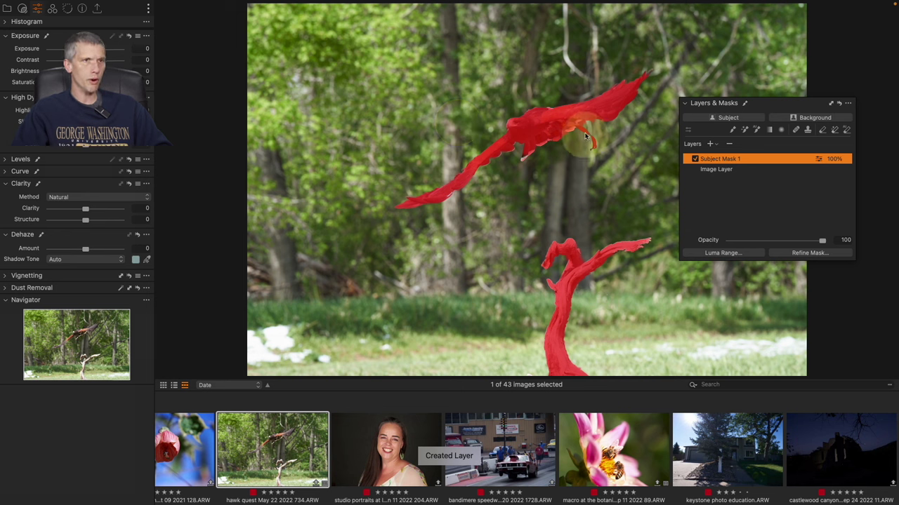
{"action": "left_click_drag", "start_coordinate": [781, 105], "coordinate": [795, 80]}
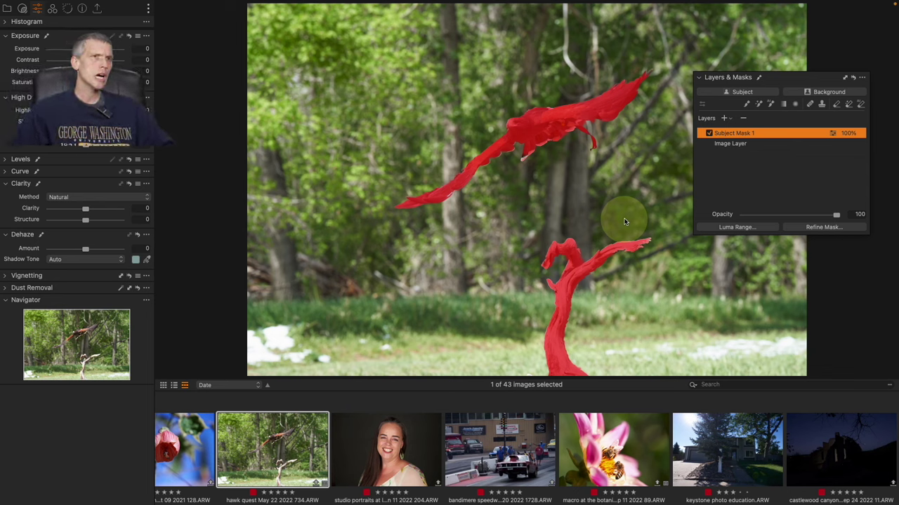
Erase the branch from Subject Mask 1 with the Erase Mask brush, then hide the overlay.
{"action": "left_click", "coordinate": [836, 105]}
{"action": "right_click", "coordinate": [602, 295]}
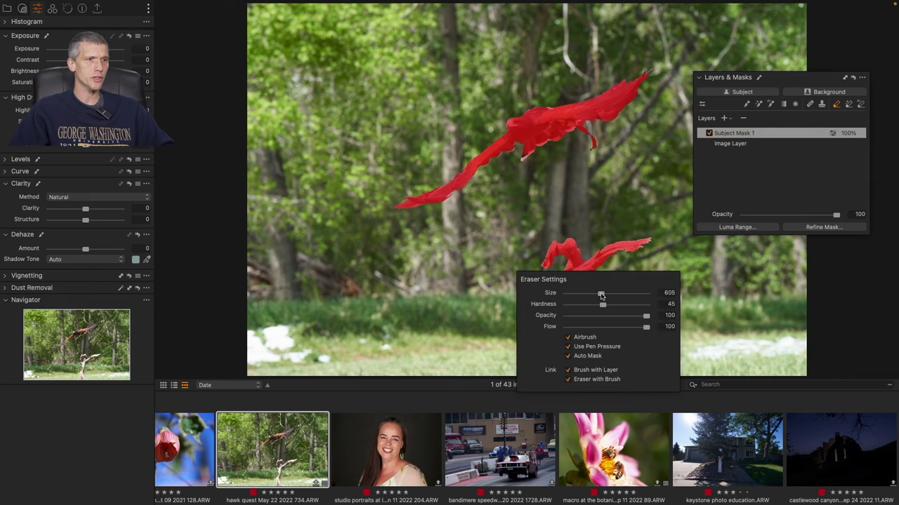
{"action": "mouse_move", "coordinate": [601, 242]}
{"action": "left_mouse_down"}
{"action": "mouse_move", "coordinate": [566, 300]}
{"action": "mouse_move", "coordinate": [598, 356]}
{"action": "left_mouse_up"}
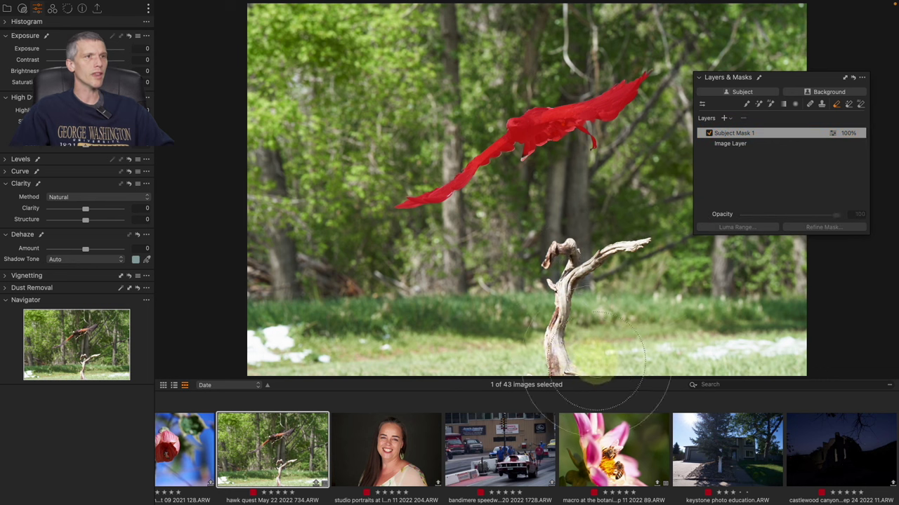
{"action": "left_click", "coordinate": [793, 78]}
{"action": "left_click", "coordinate": [781, 78]}
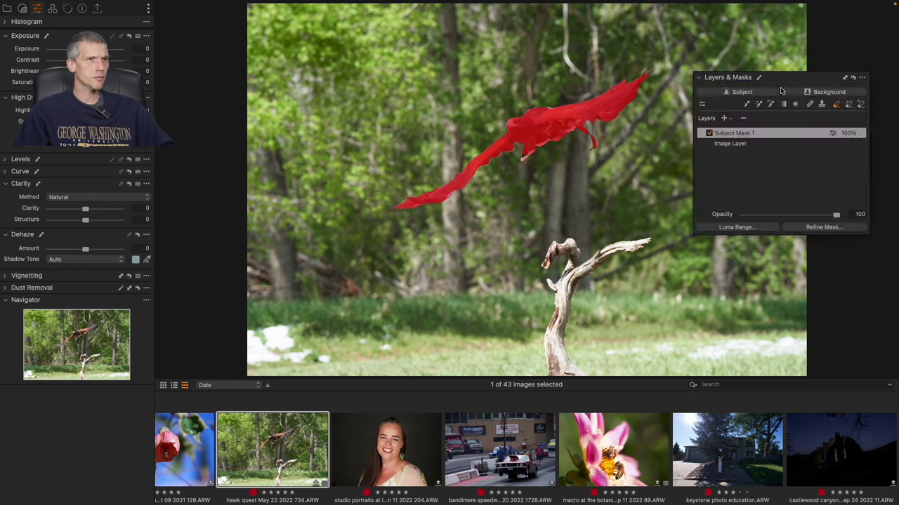
{"action": "left_click", "coordinate": [746, 106]}
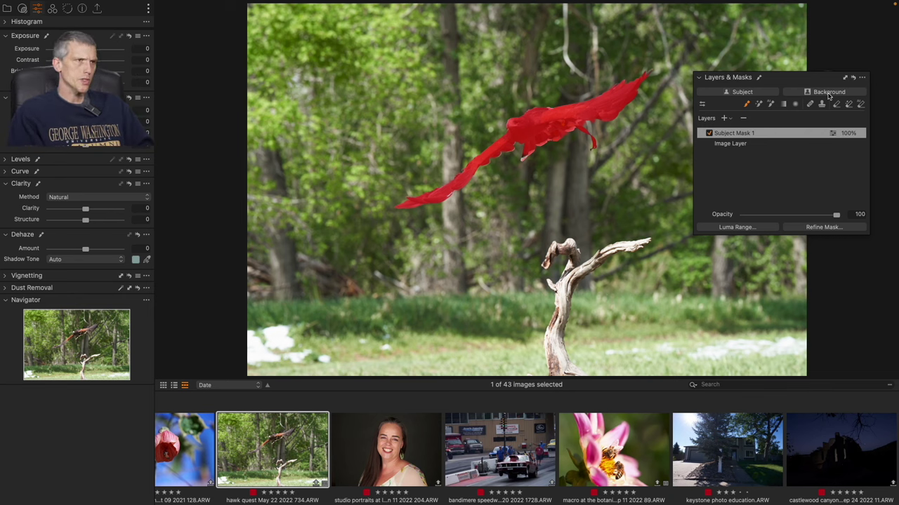
{"action": "key", "text": "m"}
{"action": "key", "text": "m"}
{"action": "key", "text": "m"}
{"action": "key", "text": "m"}
{"action": "key", "text": "m"}
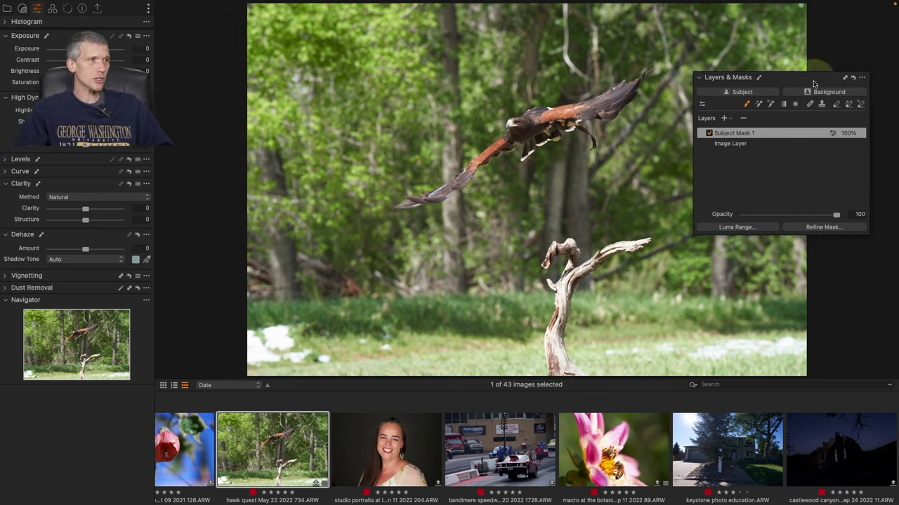
{"action": "left_click_drag", "start_coordinate": [814, 82], "coordinate": [331, 86]}
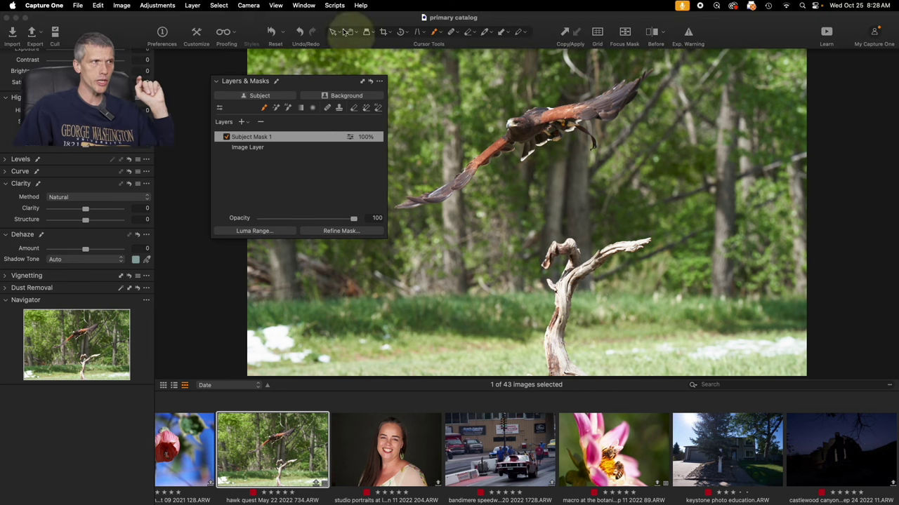
{"action": "left_click", "coordinate": [337, 31]}
{"action": "left_click_drag", "start_coordinate": [317, 78], "coordinate": [355, 56]}
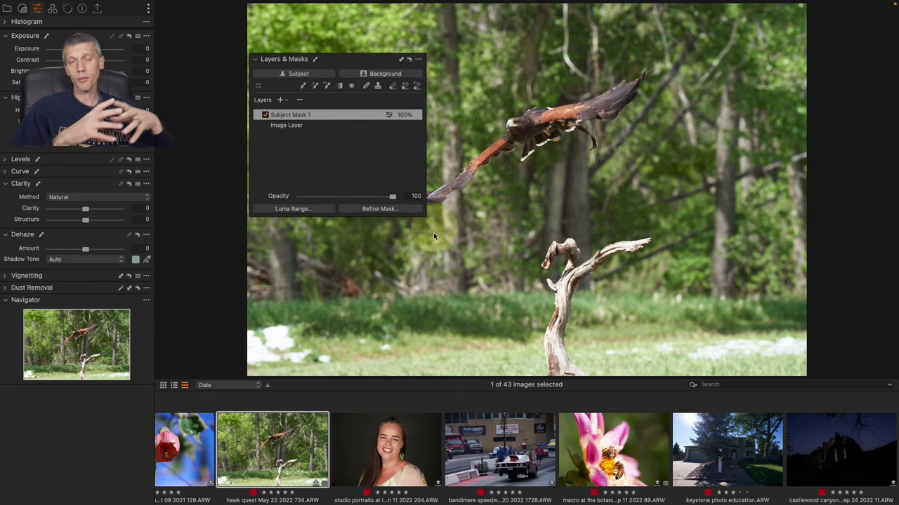